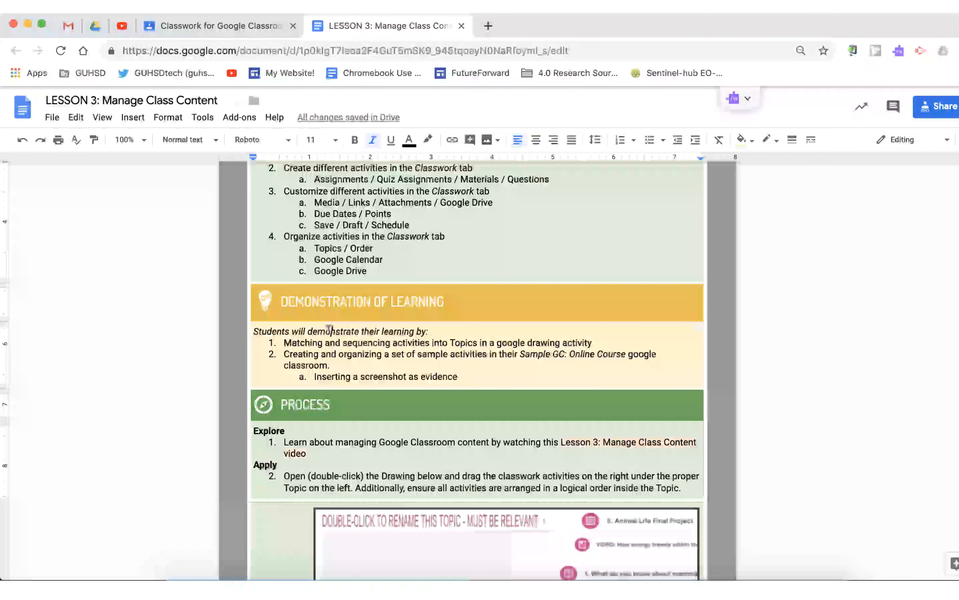
Scroll to the Apply section and open the activity-sorting drawing for editing.
scroll(328, 329, "down", 4)
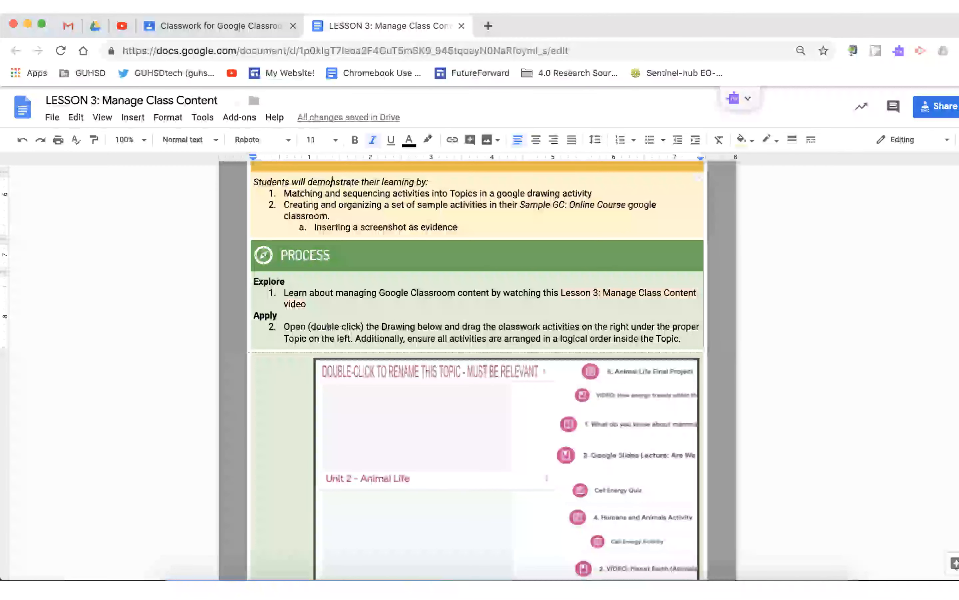
scroll(328, 327, "down", 3)
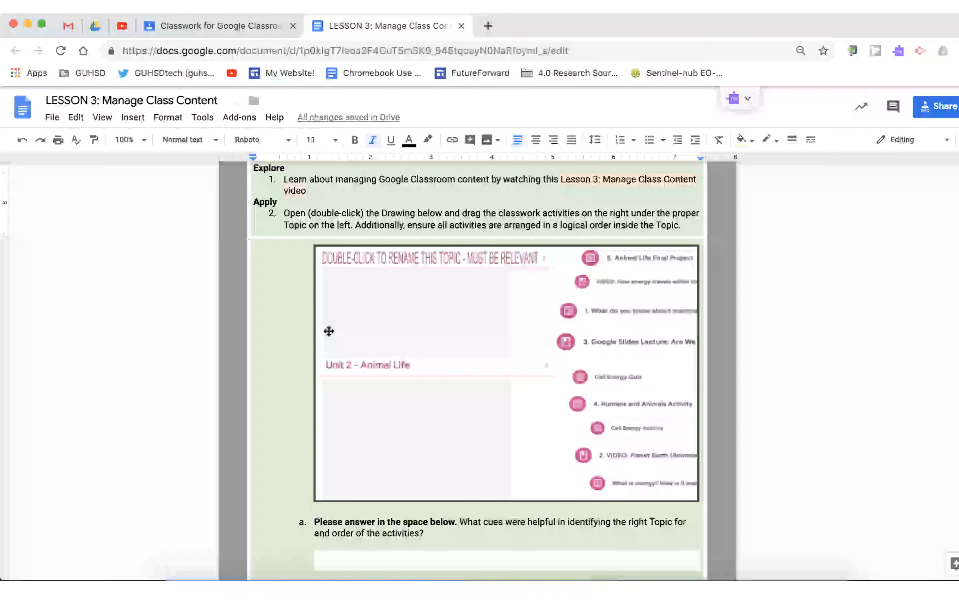
double_click(466, 335)
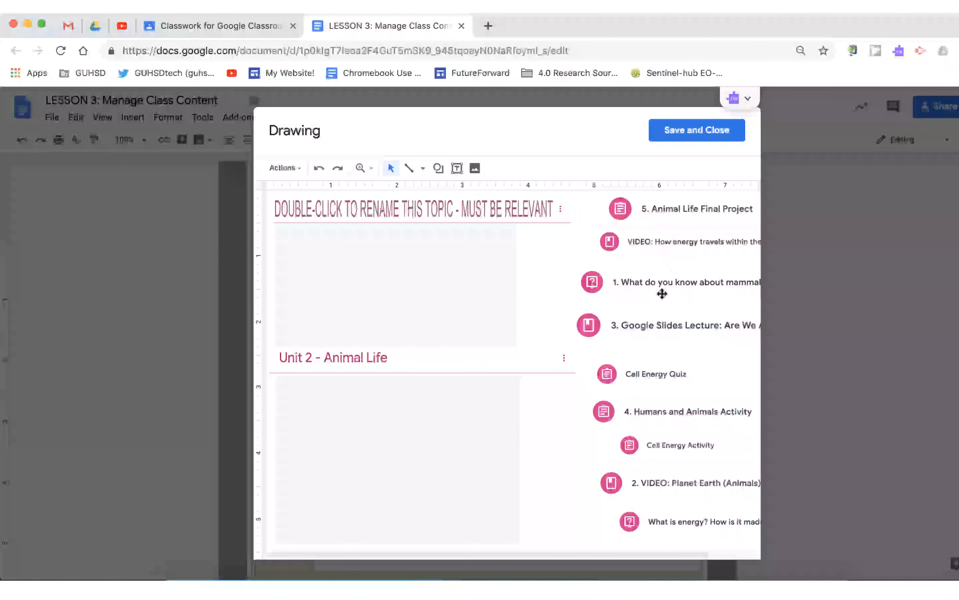
Move the Google Slides Lecture and the mammals question activities into the first topic area of the drawing.
left_click(649, 323)
left_click_drag(670, 320, 531, 317)
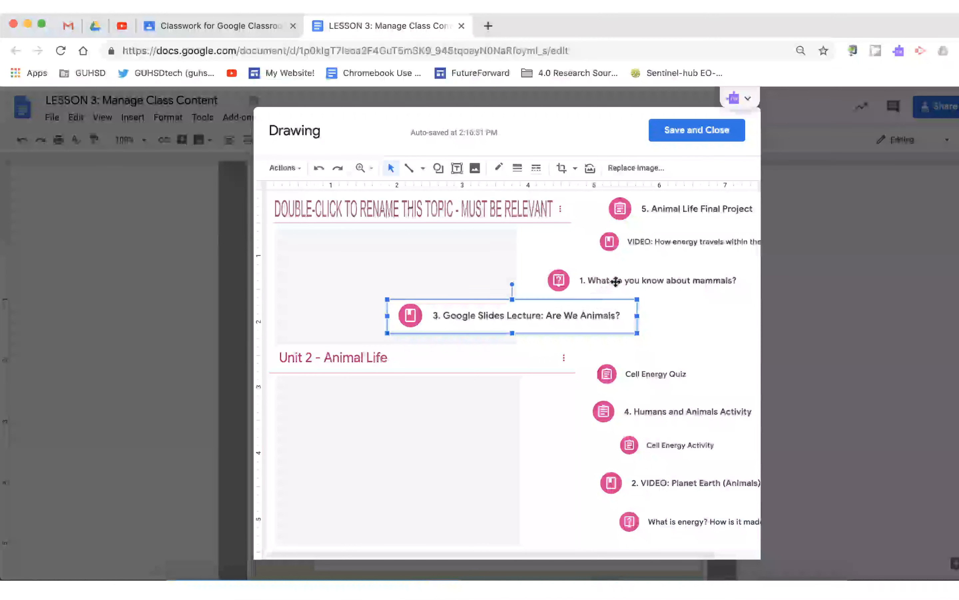
left_click_drag(616, 280, 384, 262)
left_click(561, 427)
scroll(561, 427, "down", 1)
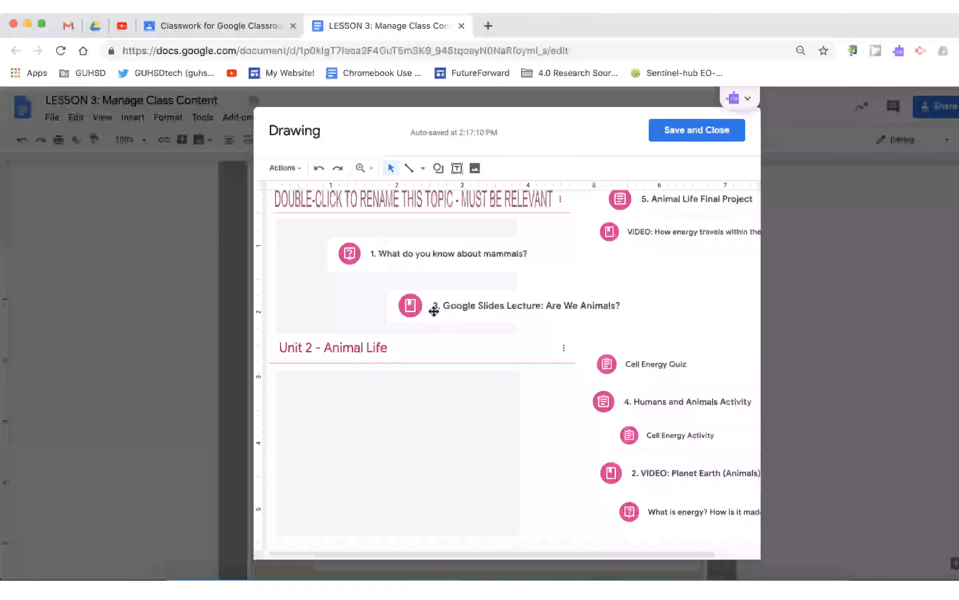
Place the Humans and Animals Activity and the Cell Energy Activity under Unit 2 - Animal Life, then save and close.
left_click(602, 400)
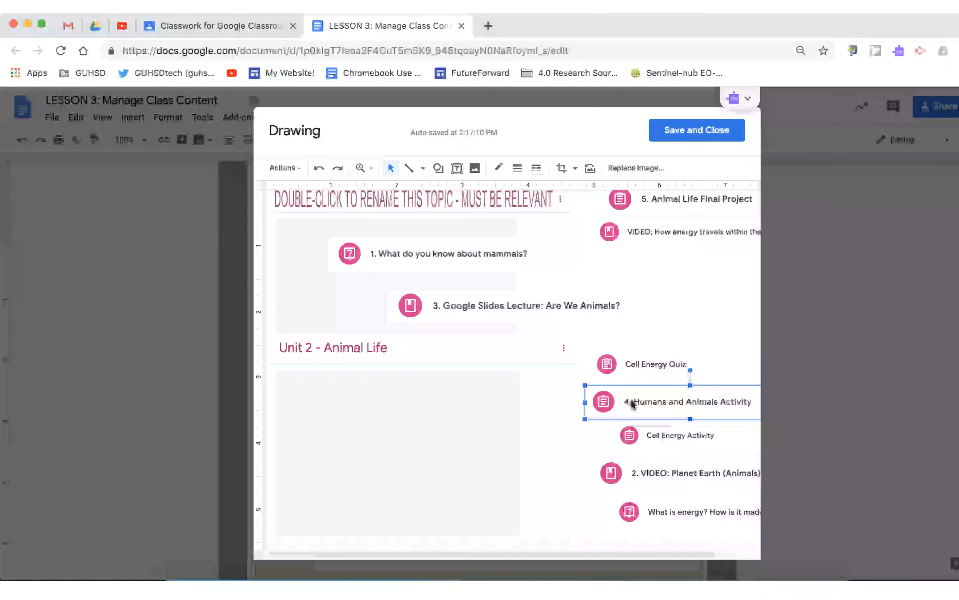
left_click_drag(602, 400, 315, 414)
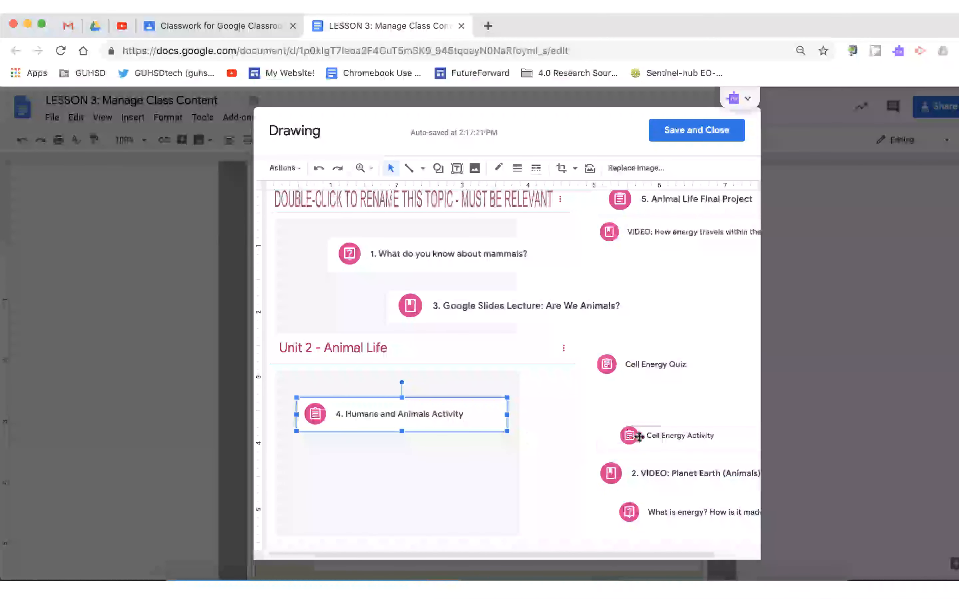
left_click(626, 435)
left_click_drag(626, 435, 326, 384)
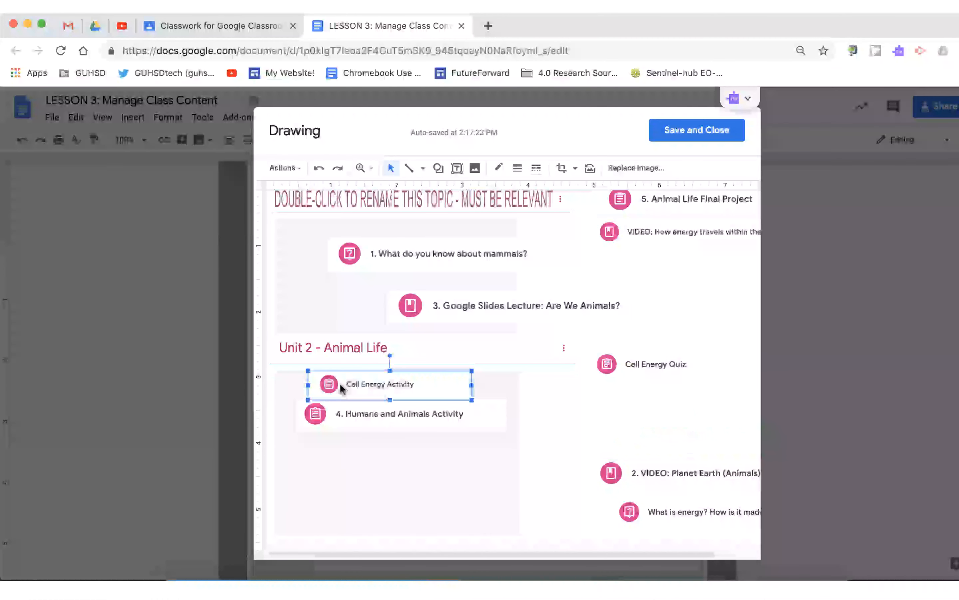
left_click(667, 133)
Review the reflection questions and the step 3 requirements for the set of activities.
left_click_drag(315, 366, 430, 378)
scroll(342, 369, "down", 2)
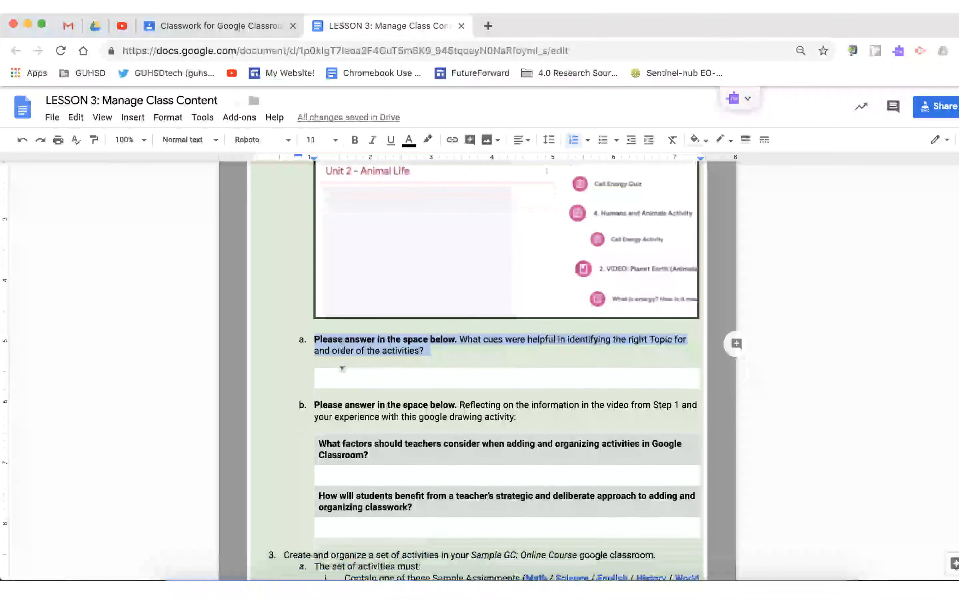
scroll(342, 368, "down", 9)
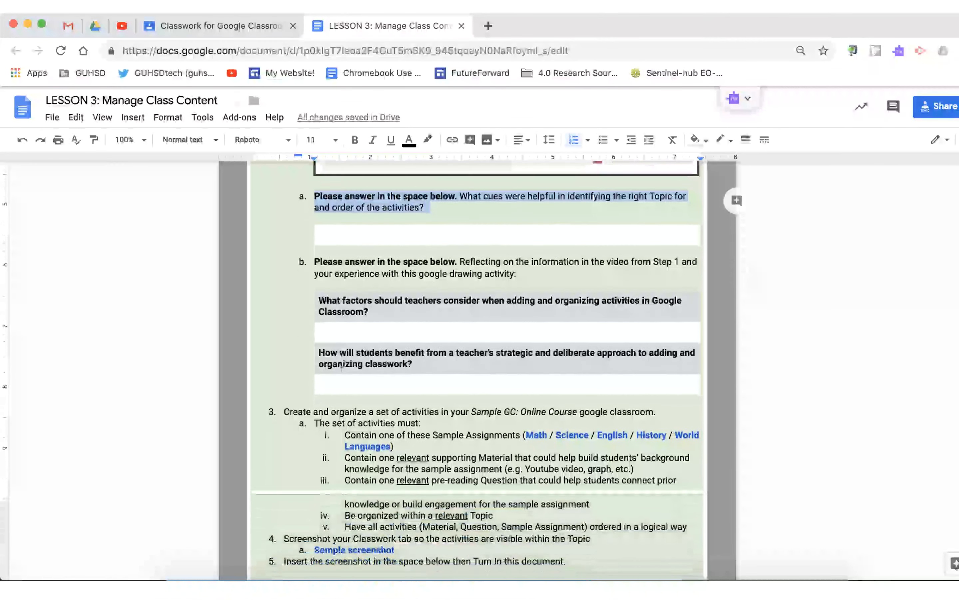
triple_click(342, 360)
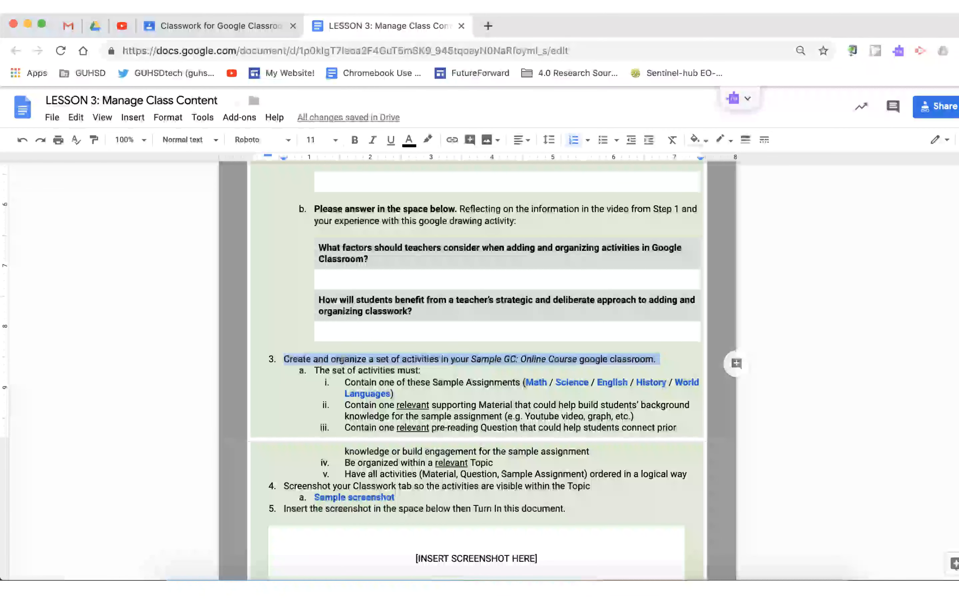
left_click(378, 370)
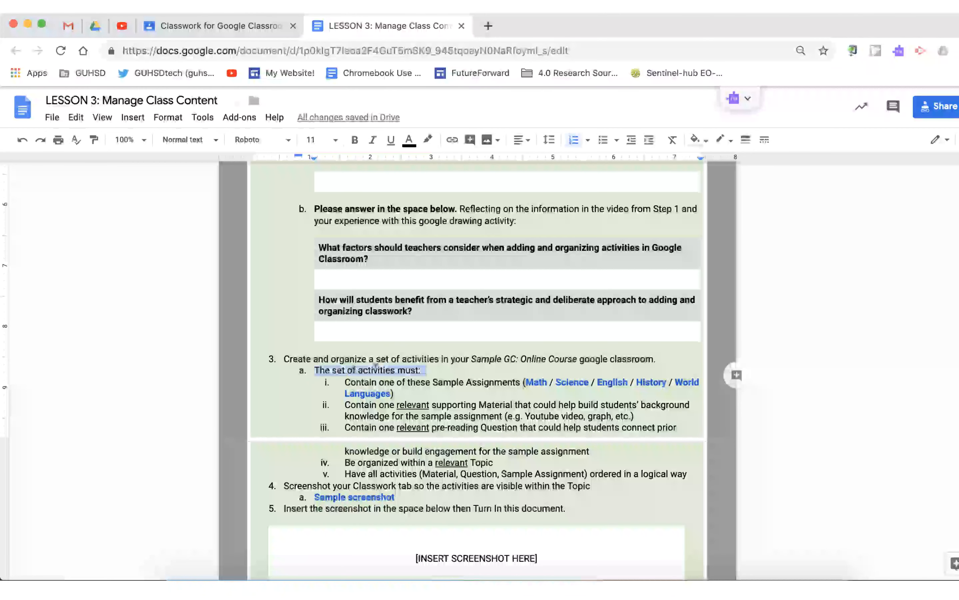
left_click(385, 380)
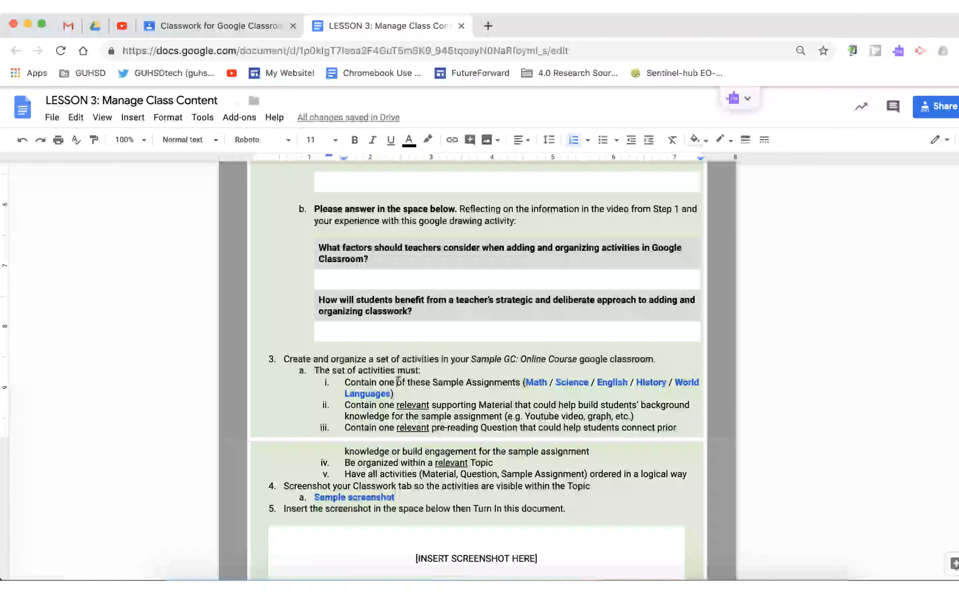
triple_click(452, 380)
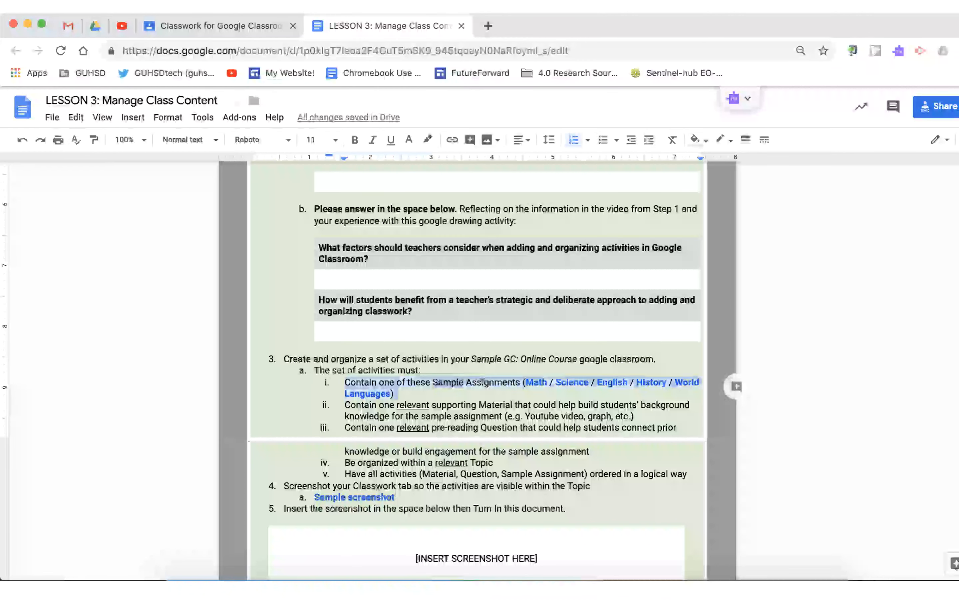
Open the Math sample assignment link and make a copy of the document.
left_click(484, 381)
left_click(534, 381)
left_click(571, 382)
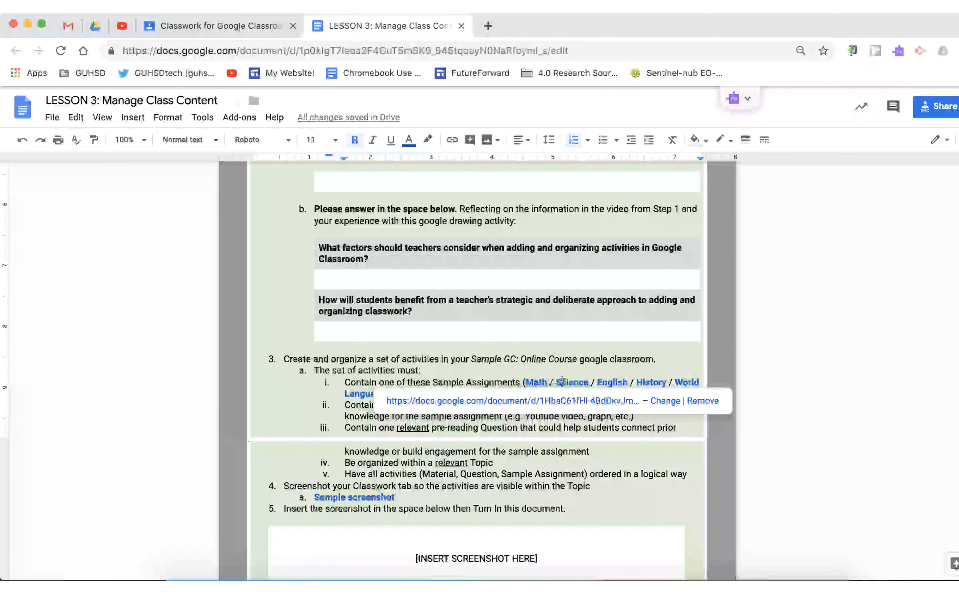
left_click(598, 382)
left_click(643, 381)
left_click(684, 381)
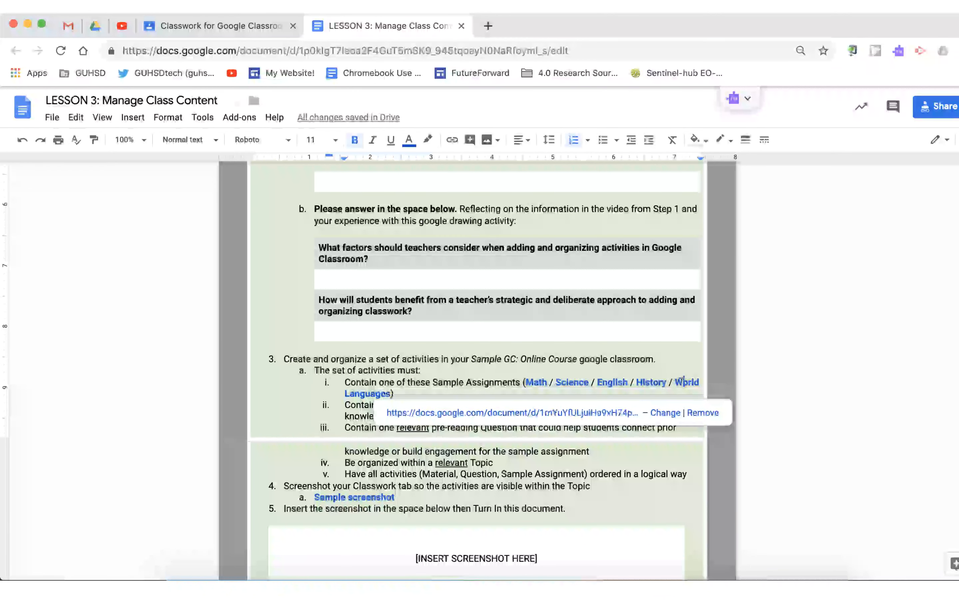
left_click(635, 382)
left_click(613, 382)
left_click(508, 379)
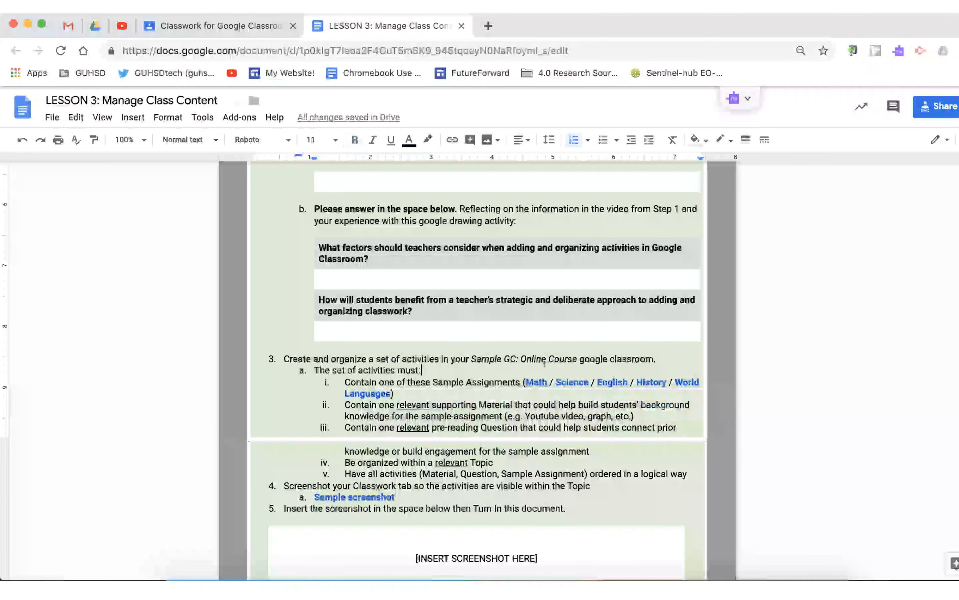
left_click(526, 381)
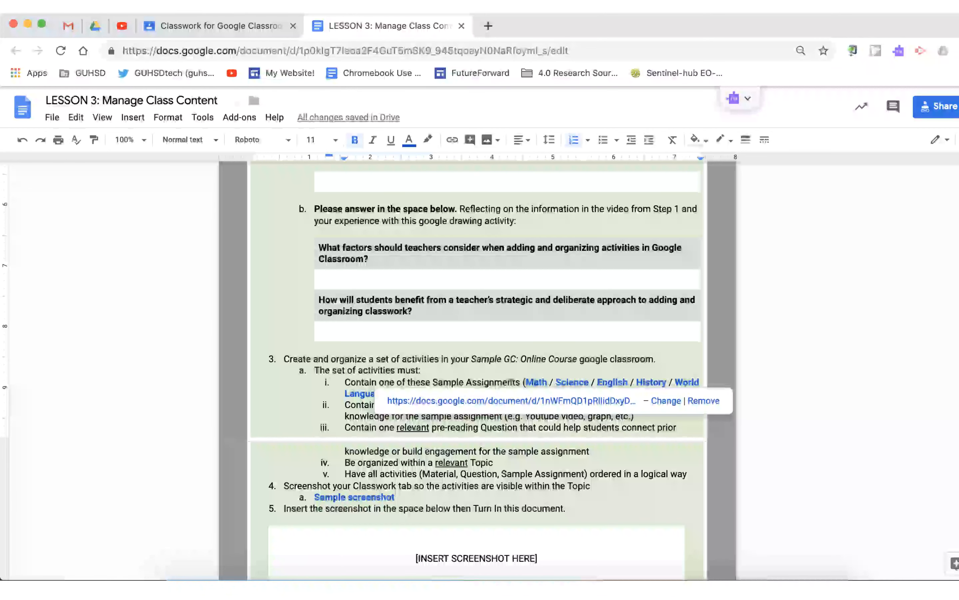
left_click(524, 402)
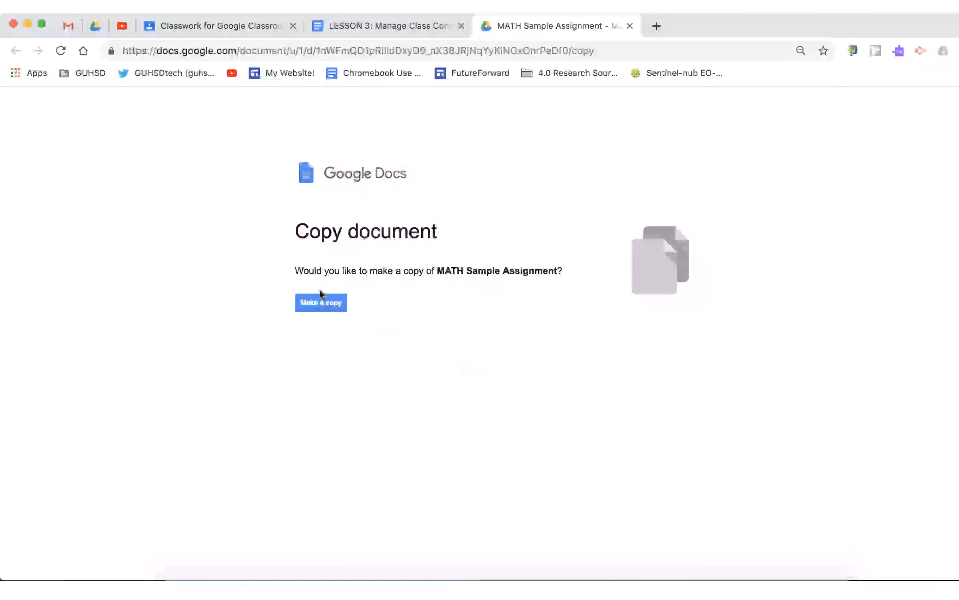
left_click(323, 298)
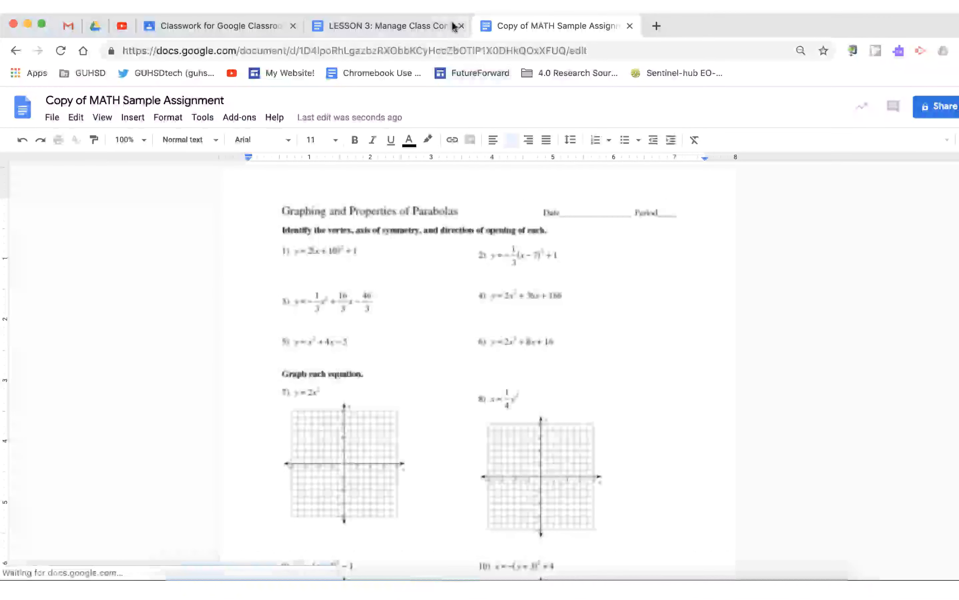
Switch between the lesson document and the copied Math assignment to compare them.
left_click(430, 24)
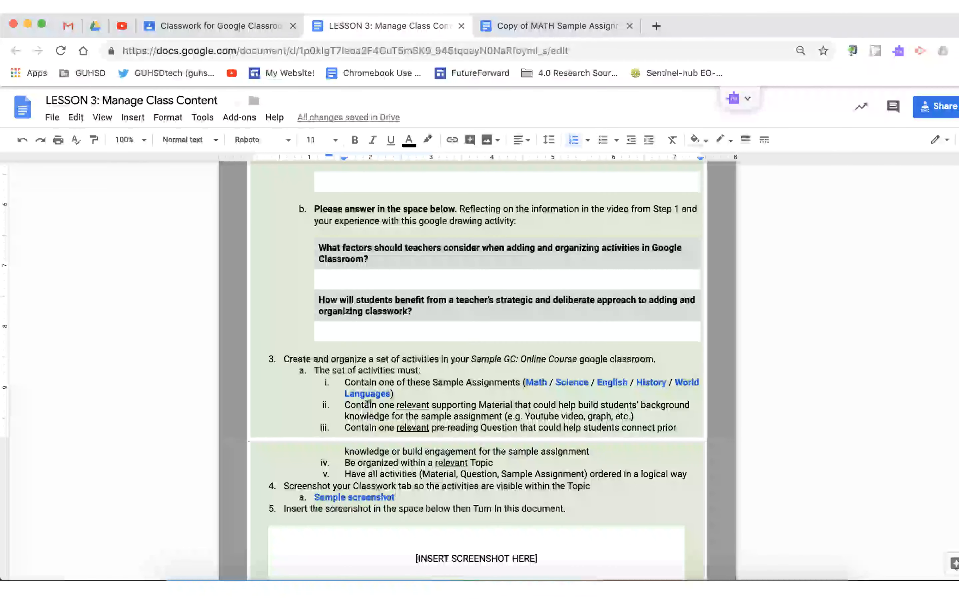
double_click(403, 404)
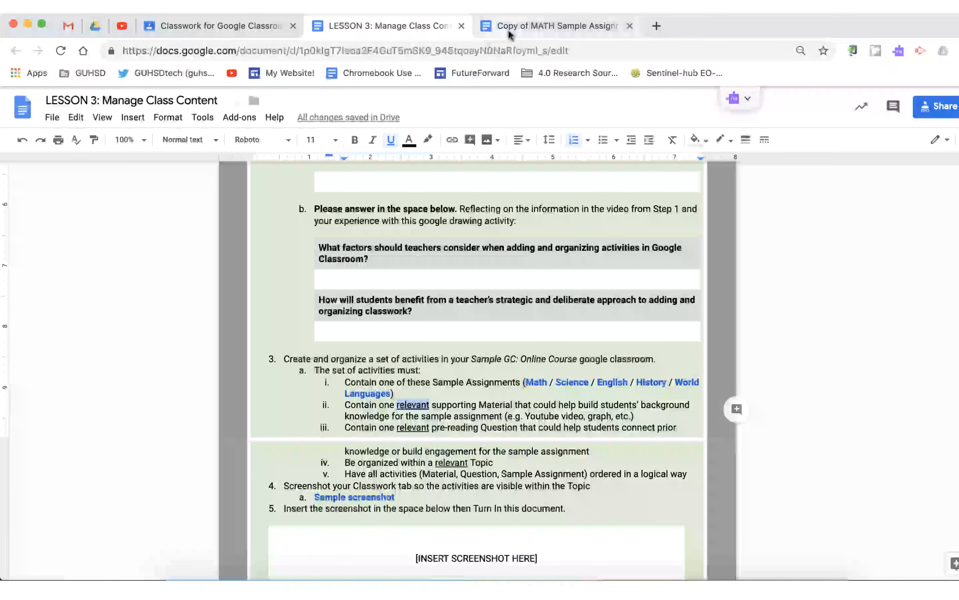
left_click(551, 26)
scroll(443, 353, "down", 1)
scroll(443, 353, "up", 1)
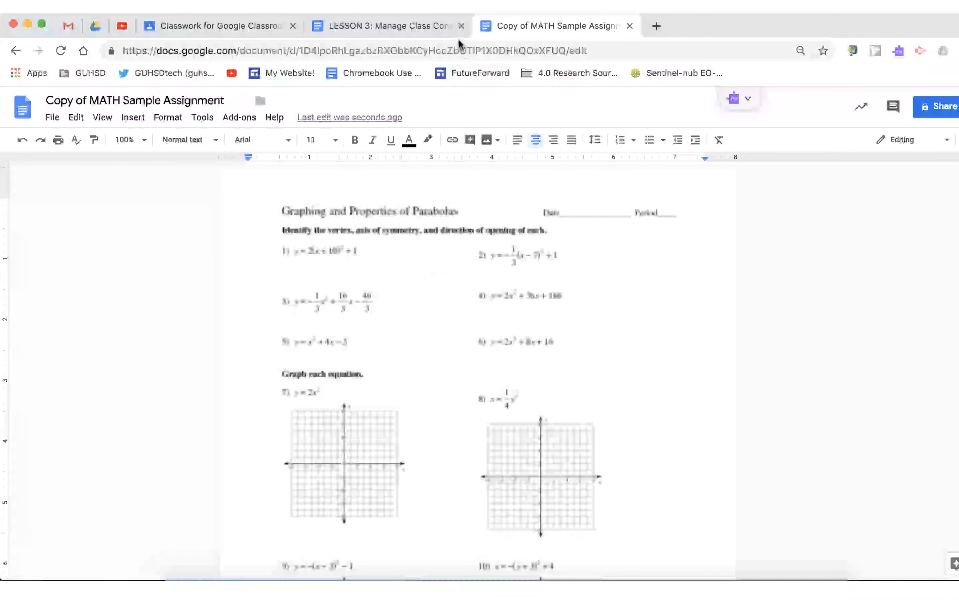
left_click(397, 26)
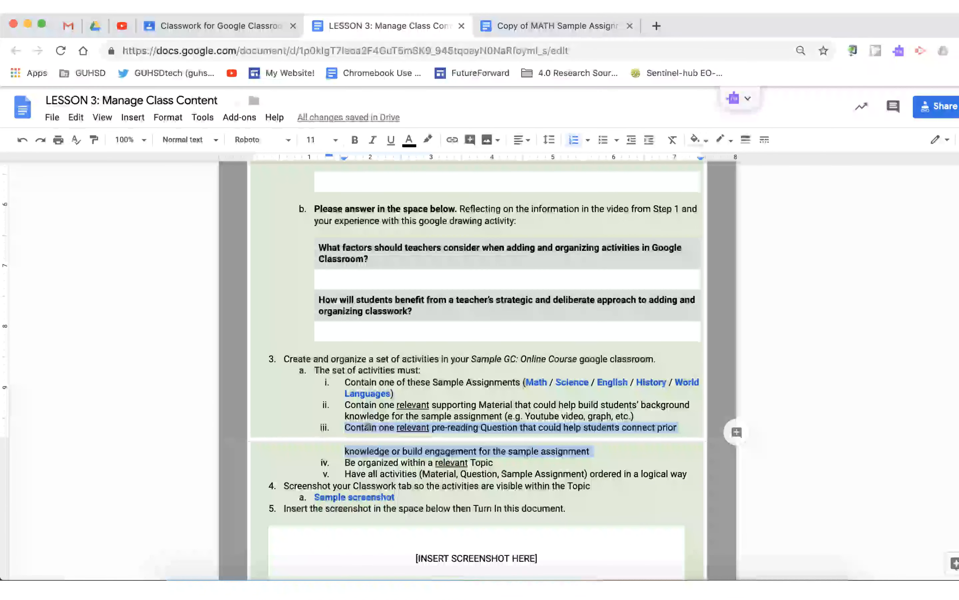
Review the pre-reading question requirement and the worksheet in the copied Math assignment.
left_click(440, 429)
double_click(456, 427)
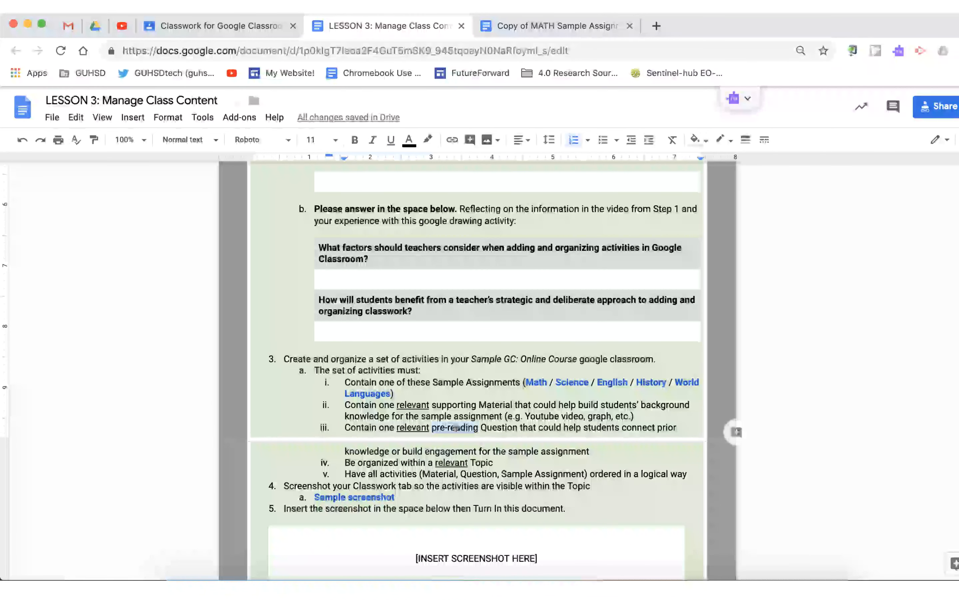
left_click(489, 428)
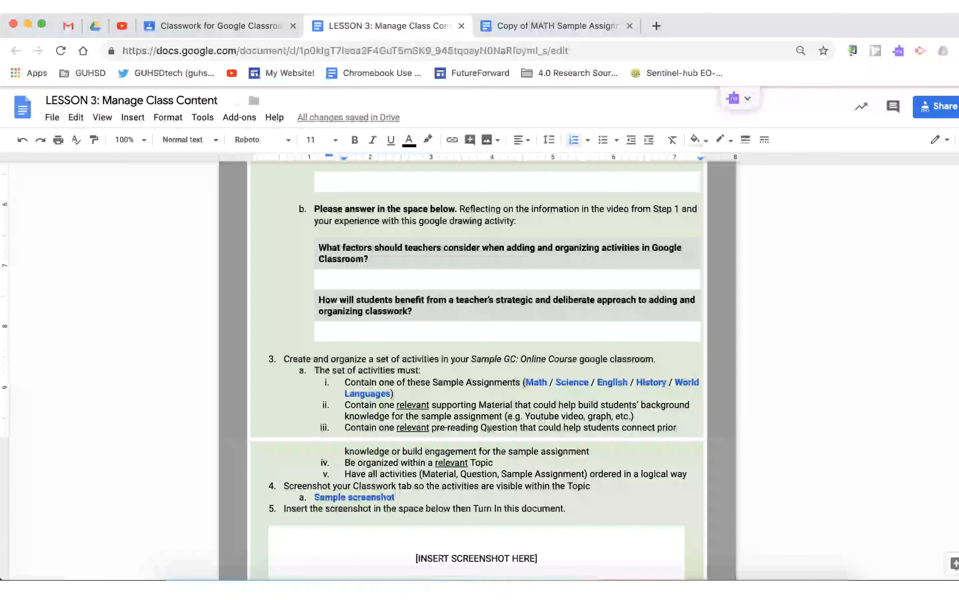
left_click(524, 24)
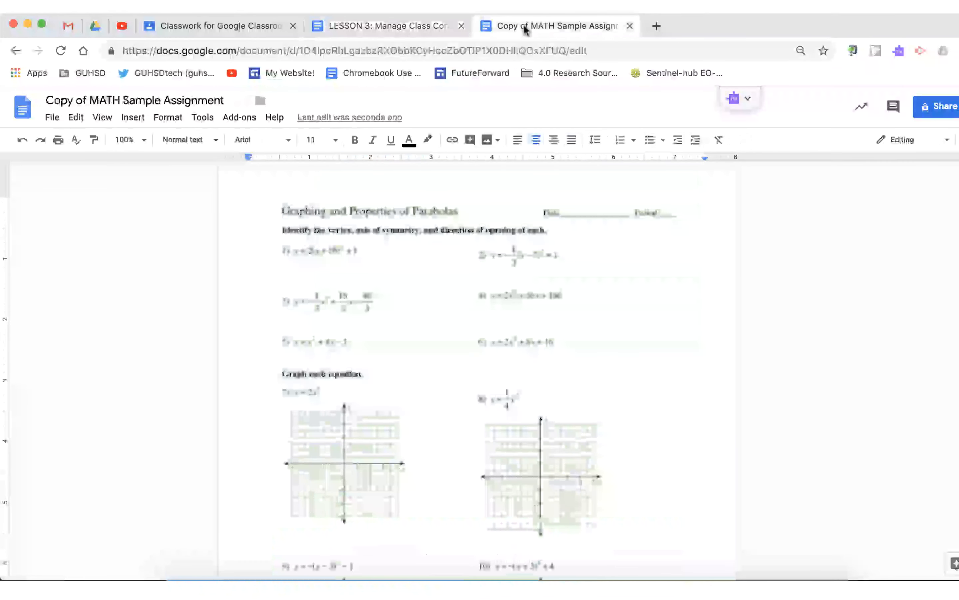
left_click(425, 373)
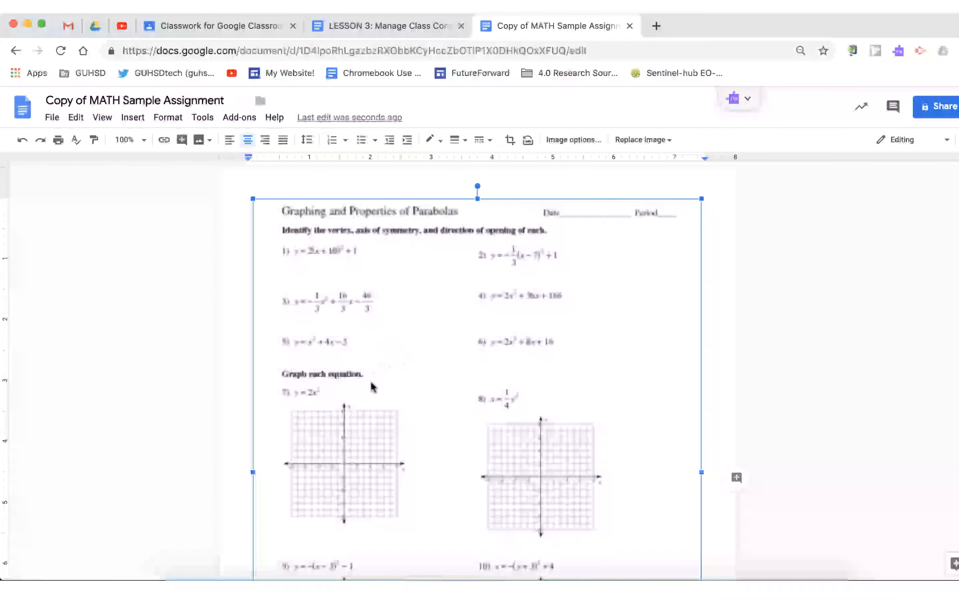
scroll(408, 372, "down", 4)
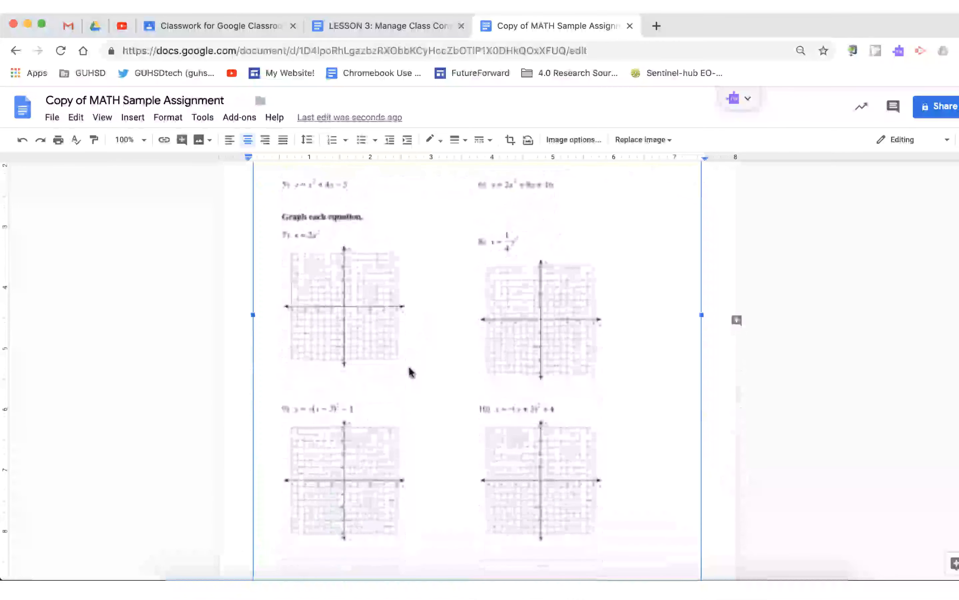
scroll(408, 373, "up", 4)
left_click(428, 26)
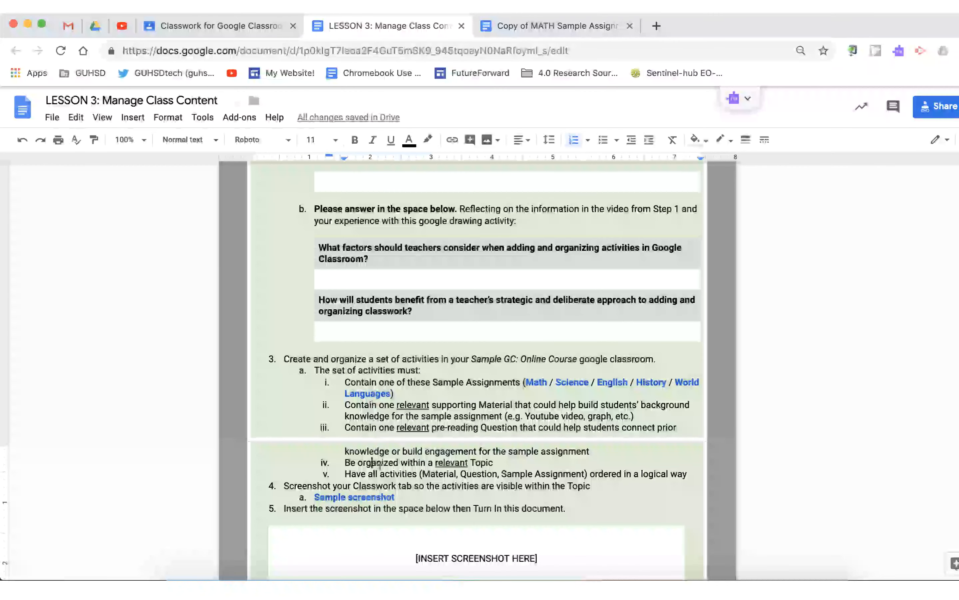
Review the topic, logical order and screenshot requirements for the activity set.
triple_click(447, 462)
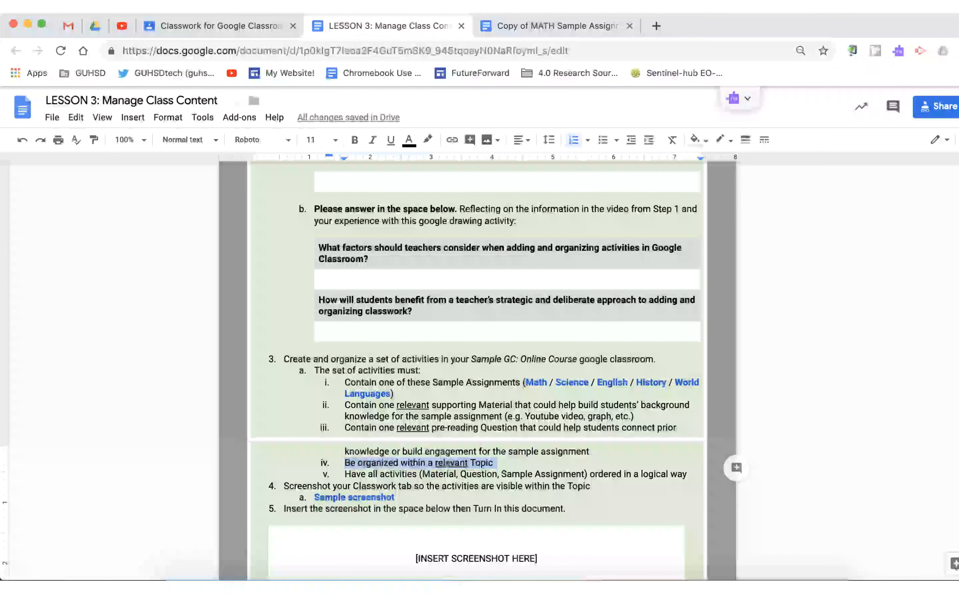
left_click_drag(432, 382, 448, 428)
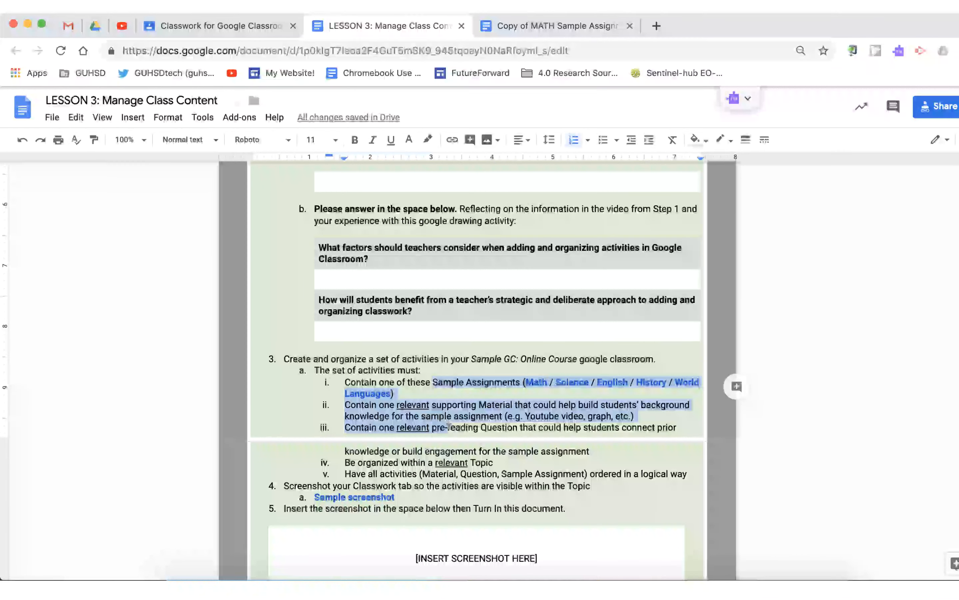
left_click(422, 469)
triple_click(406, 472)
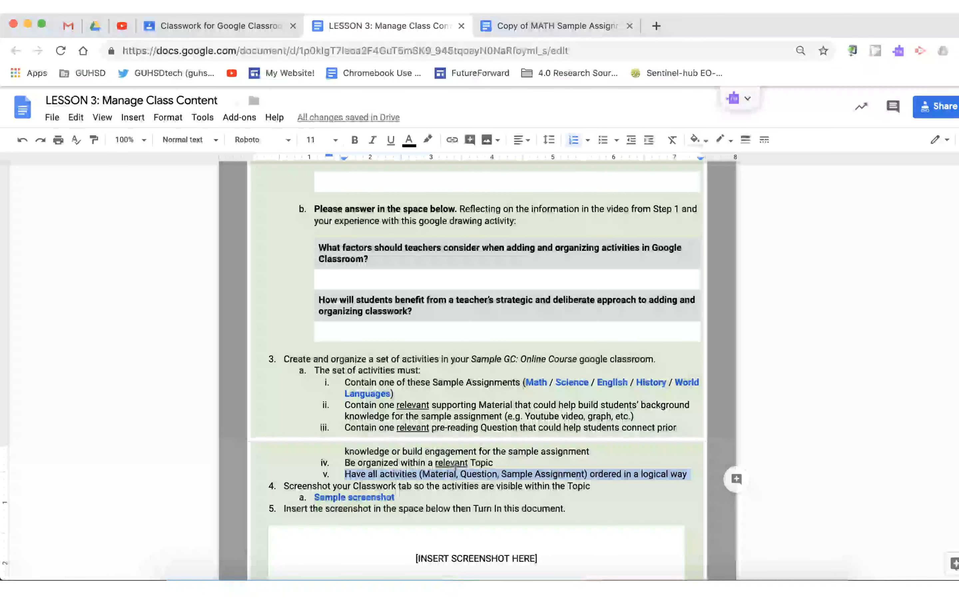
scroll(455, 467, "down", 3)
triple_click(353, 368)
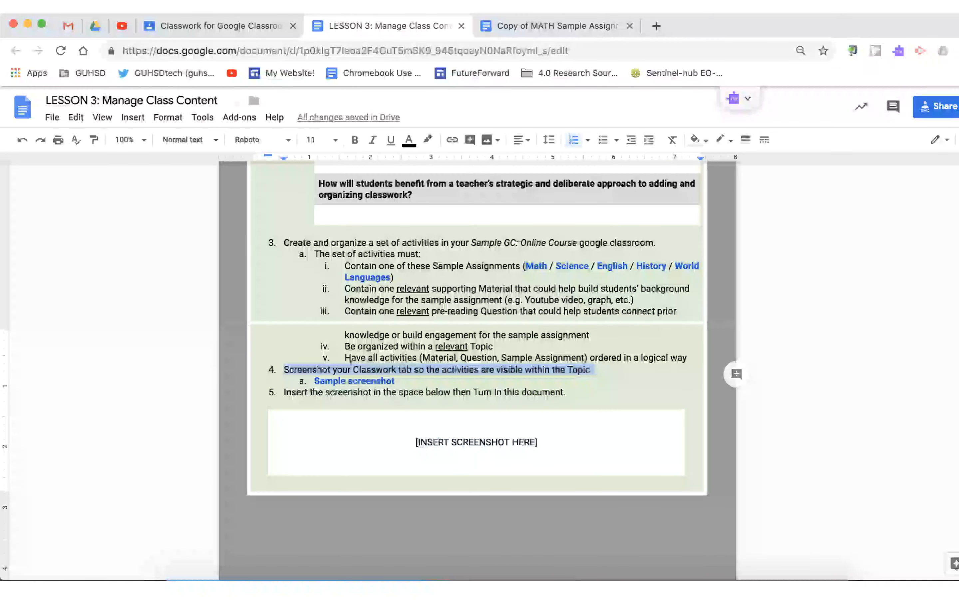
left_click_drag(369, 266, 407, 341)
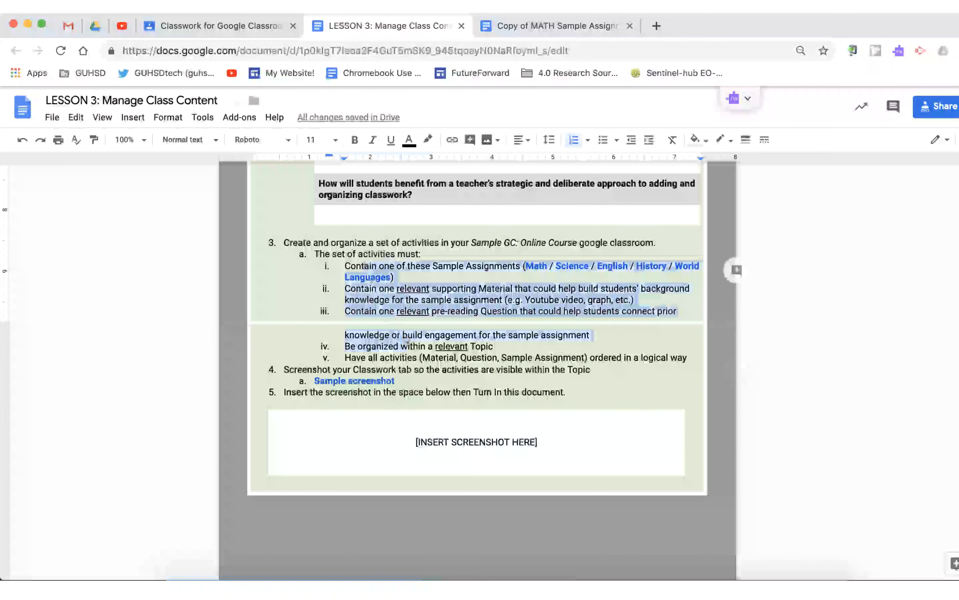
Review the activities posted in the Sample PERIOD 2 class stream.
left_click(394, 369)
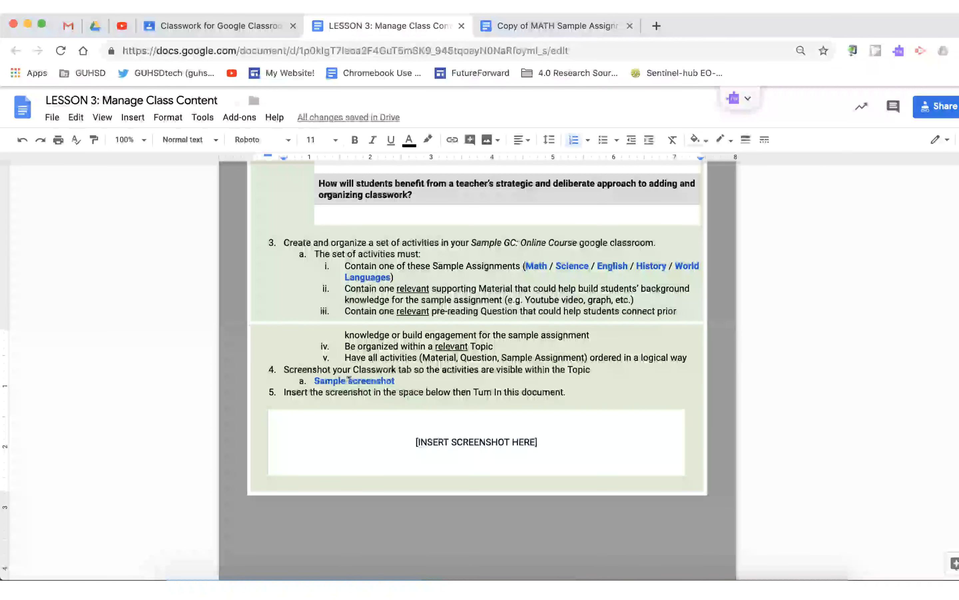
triple_click(397, 443)
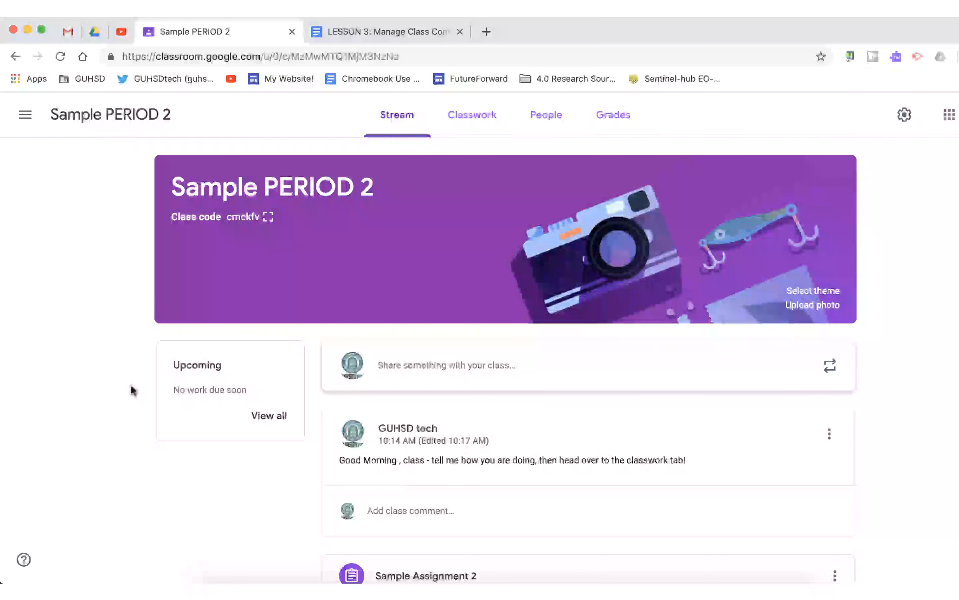
left_click(392, 116)
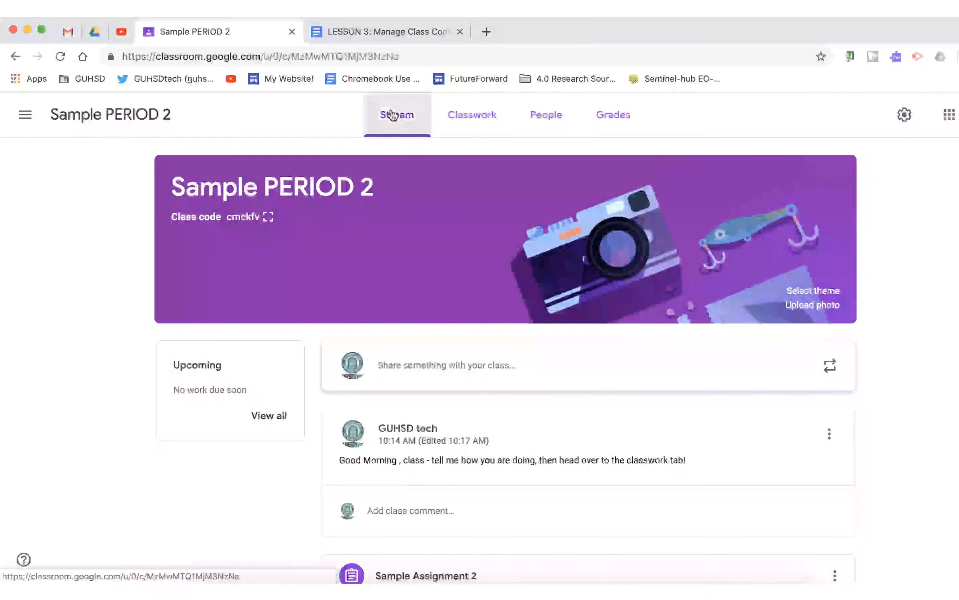
scroll(525, 354, "down", 1)
scroll(524, 354, "down", 6)
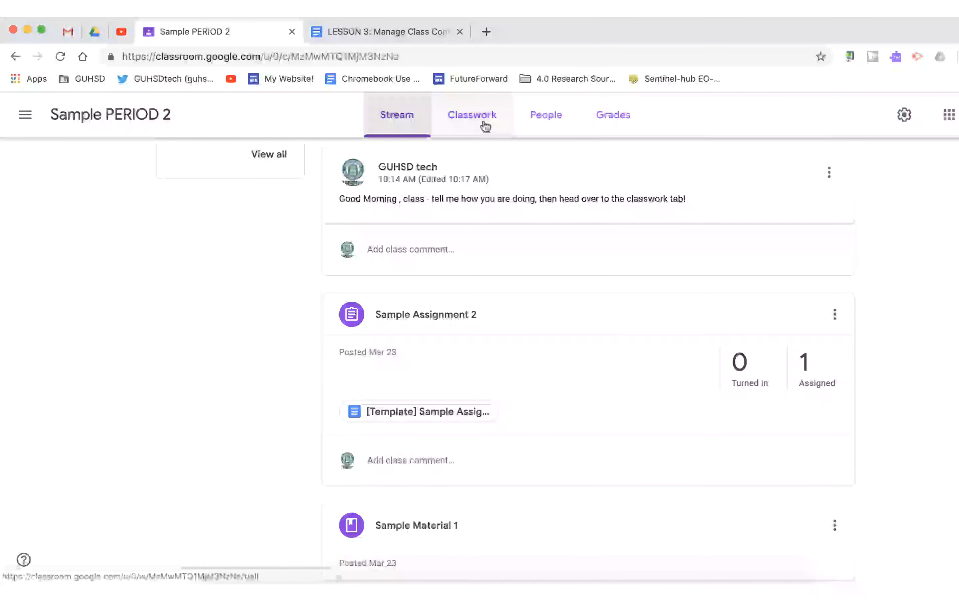
scroll(484, 321, "down", 12)
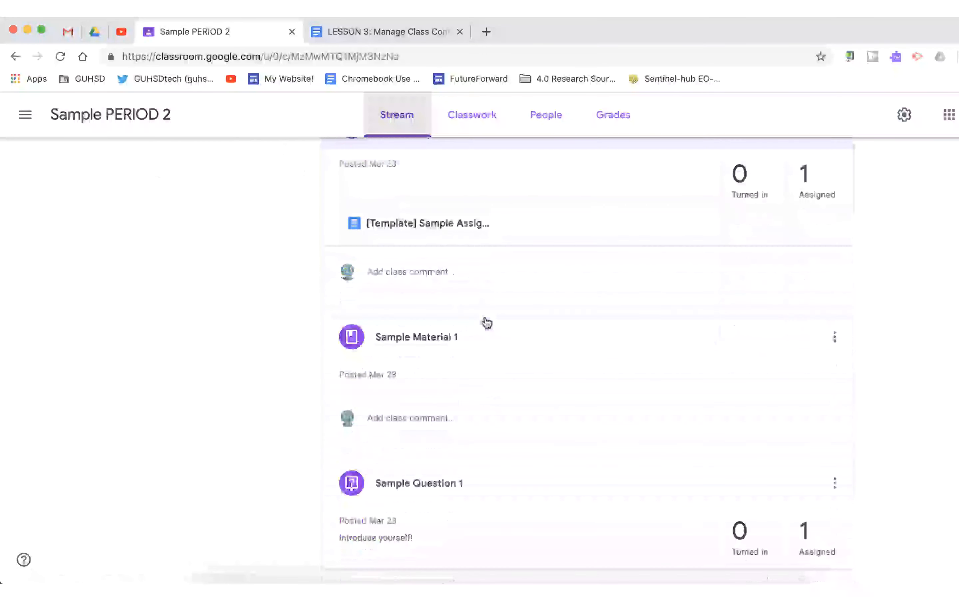
scroll(487, 322, "up", 15)
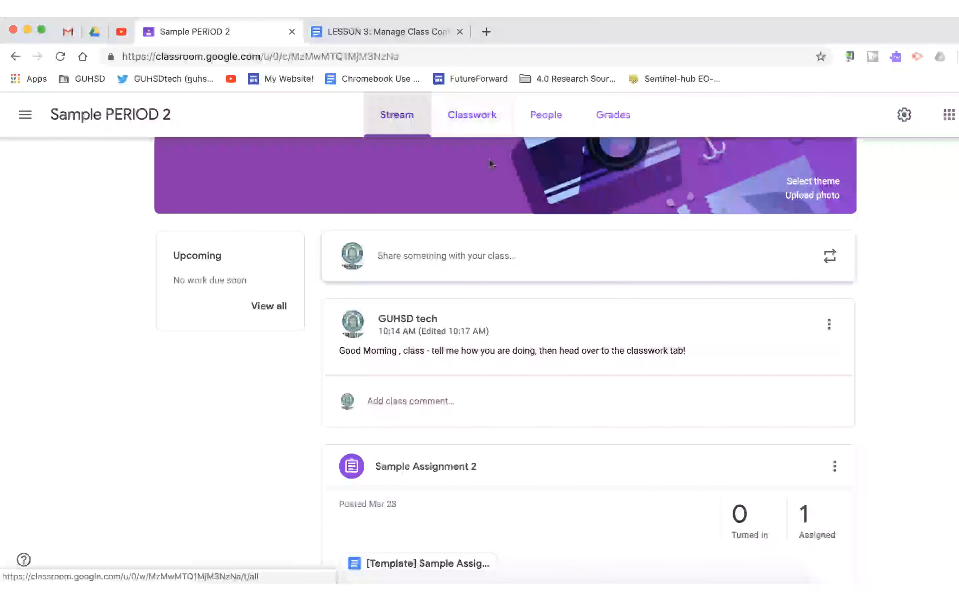
scroll(542, 376, "down", 15)
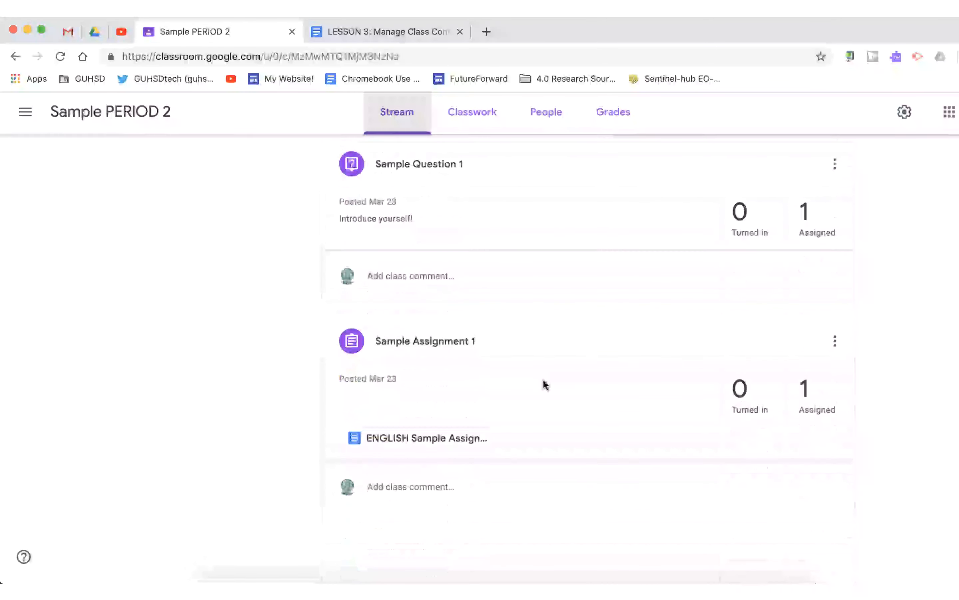
scroll(555, 342, "up", 3)
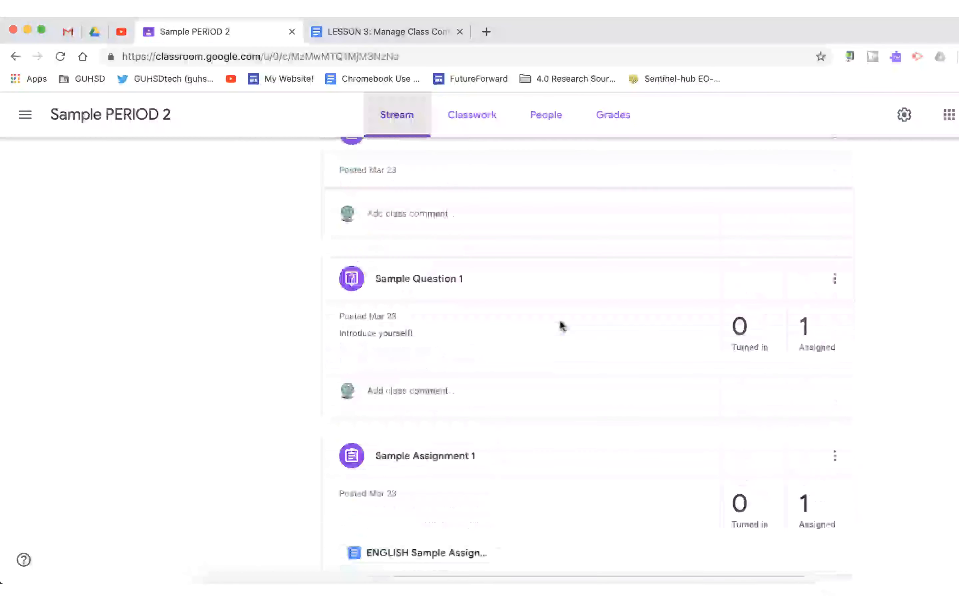
scroll(561, 322, "up", 3)
scroll(560, 318, "down", 4)
scroll(561, 324, "up", 10)
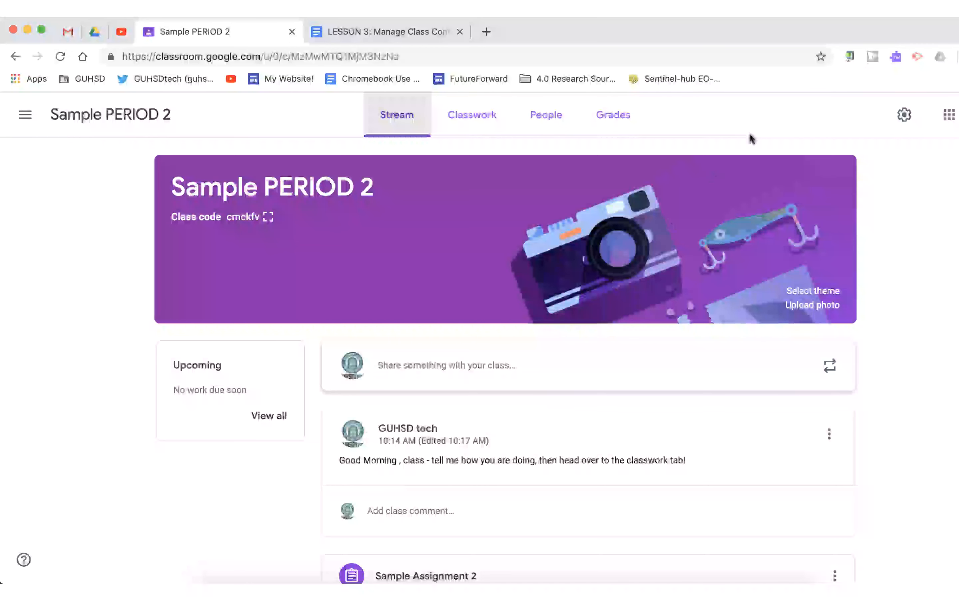
Open the class settings and set the stream permission to Only teachers can post or comment.
left_click(907, 117)
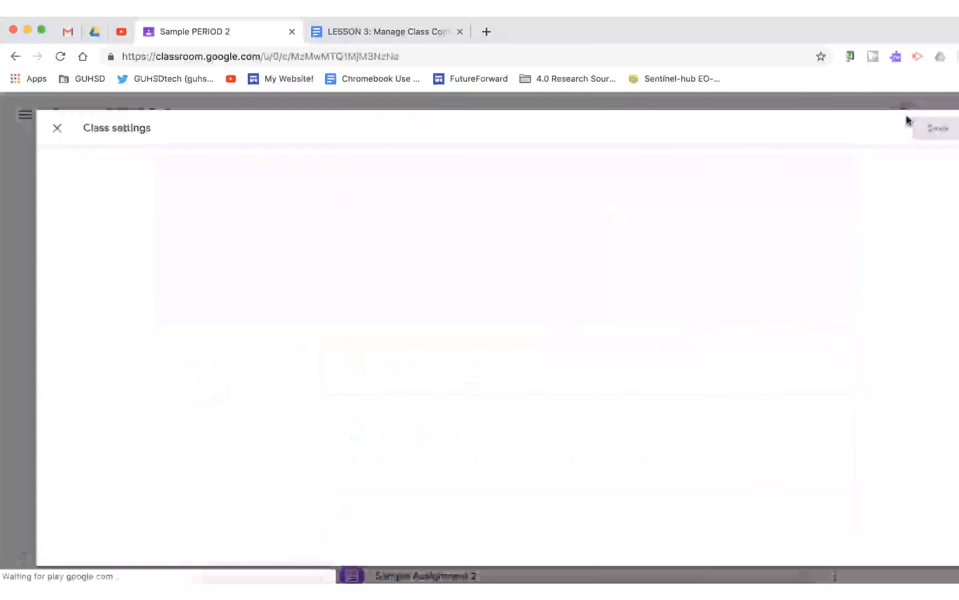
scroll(731, 287, "down", 2)
scroll(731, 287, "down", 3)
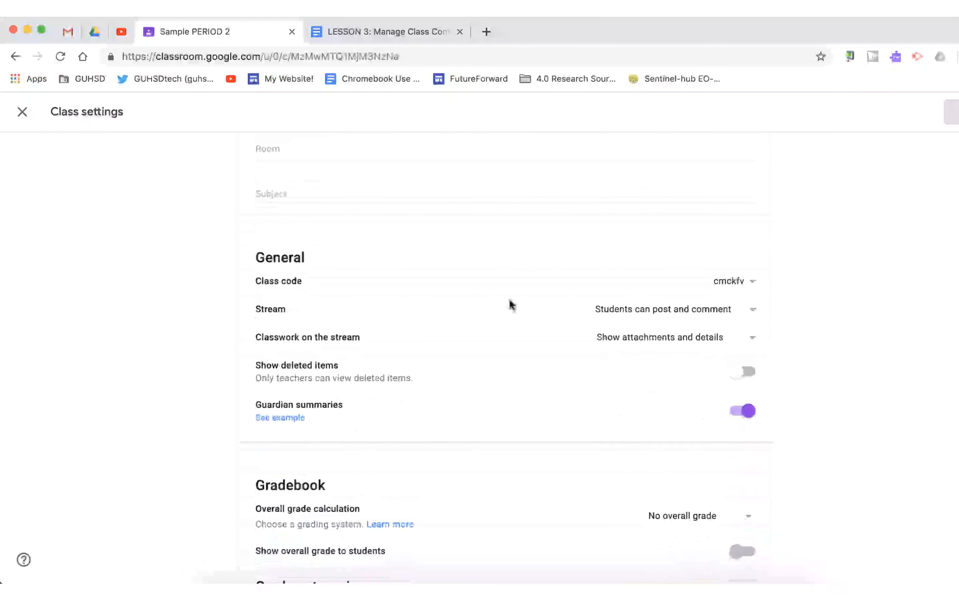
left_click(654, 315)
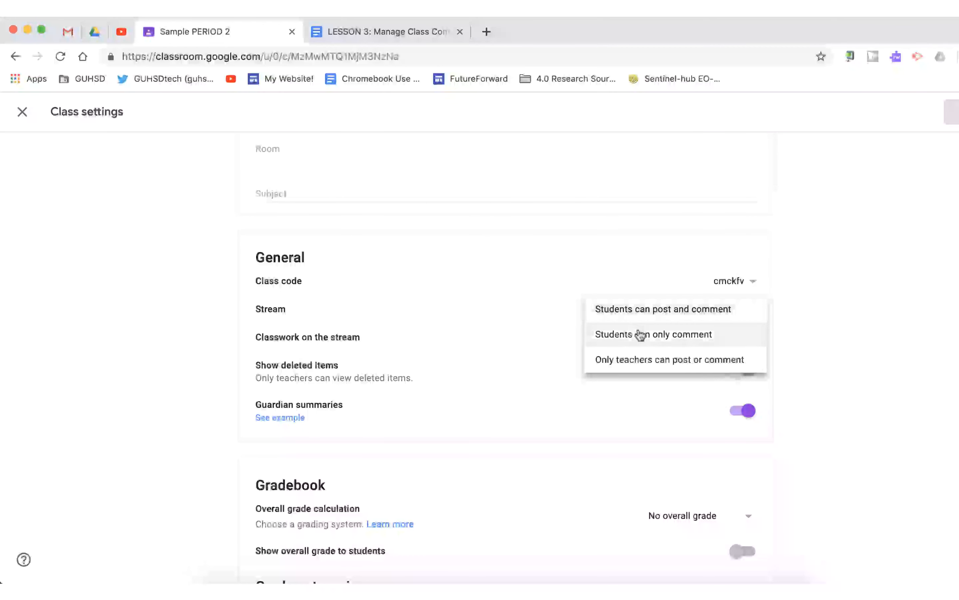
left_click(676, 337)
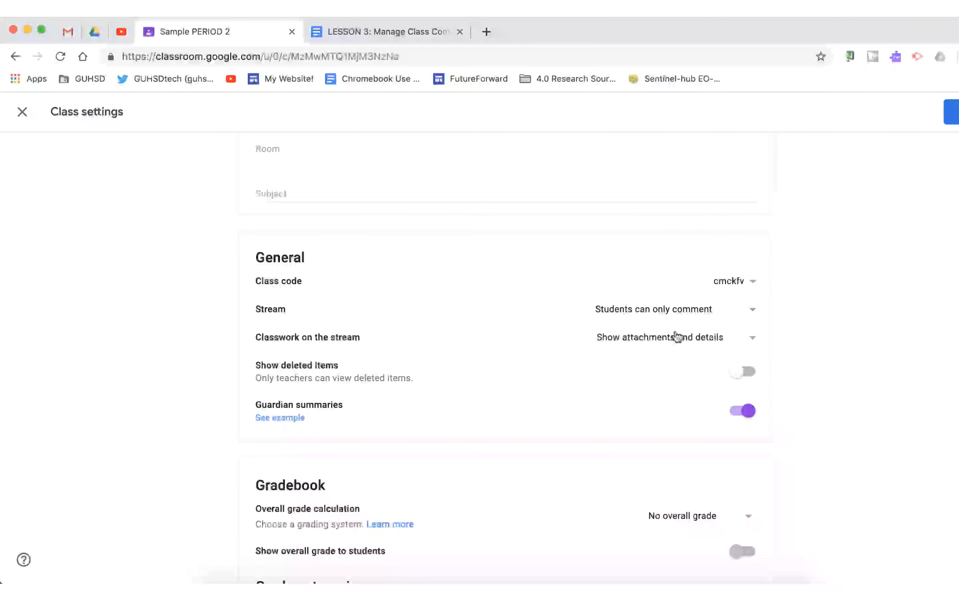
left_click(671, 311)
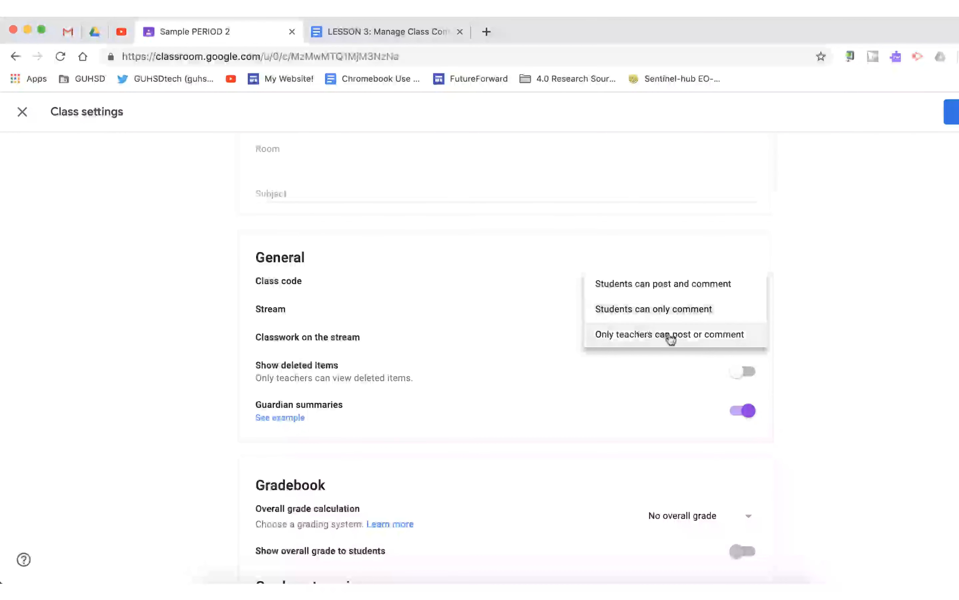
left_click(671, 335)
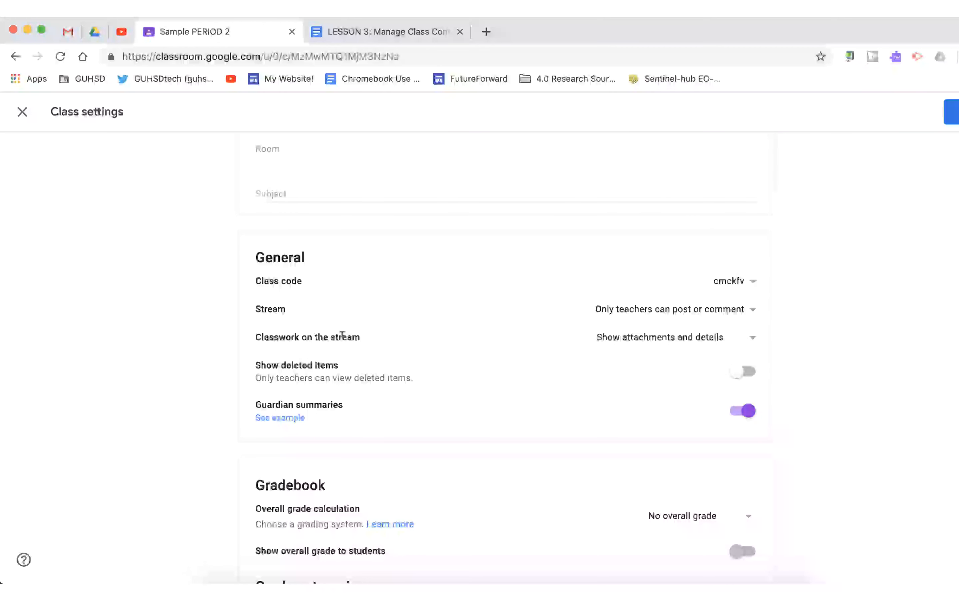
Open the options for how classwork appears on the stream.
left_click(615, 337)
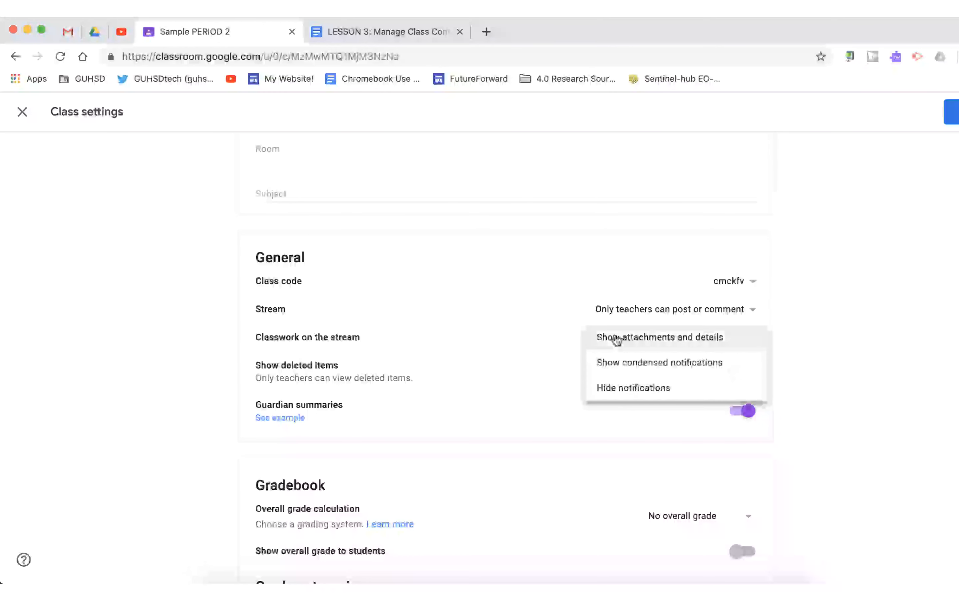
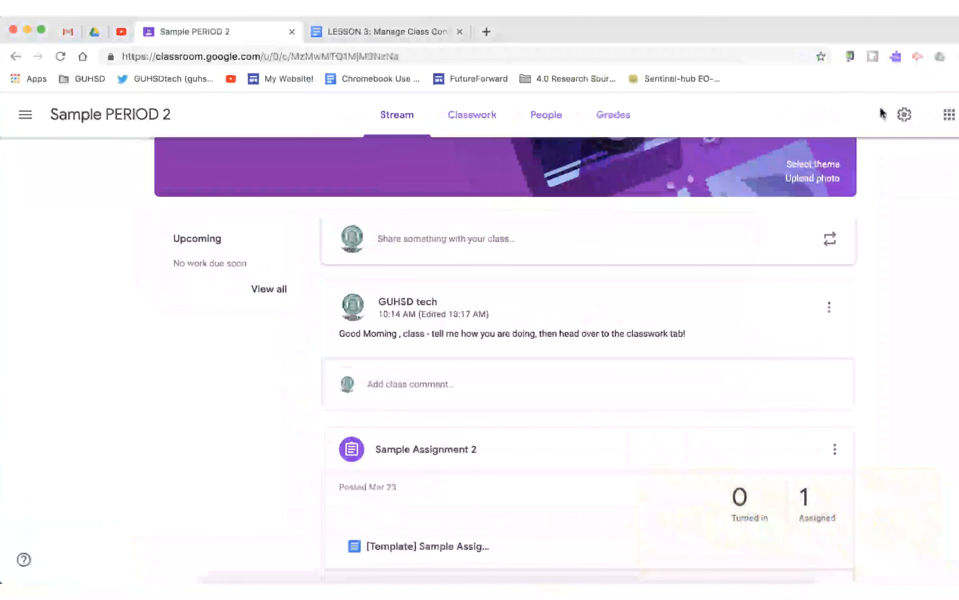
Set the class stream permission to Only teachers can post or comment and save the class settings.
left_click(904, 114)
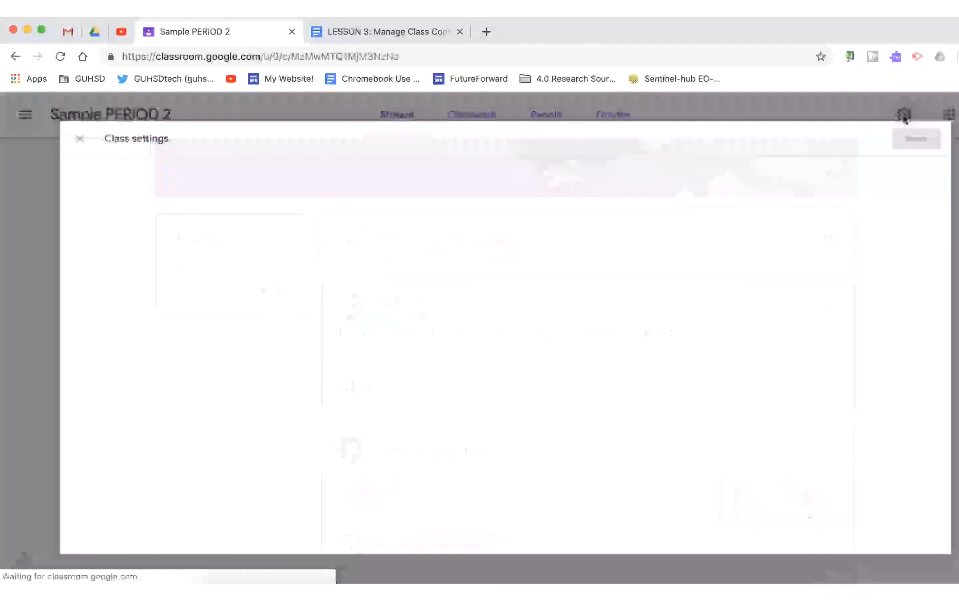
scroll(597, 327, "down", 3)
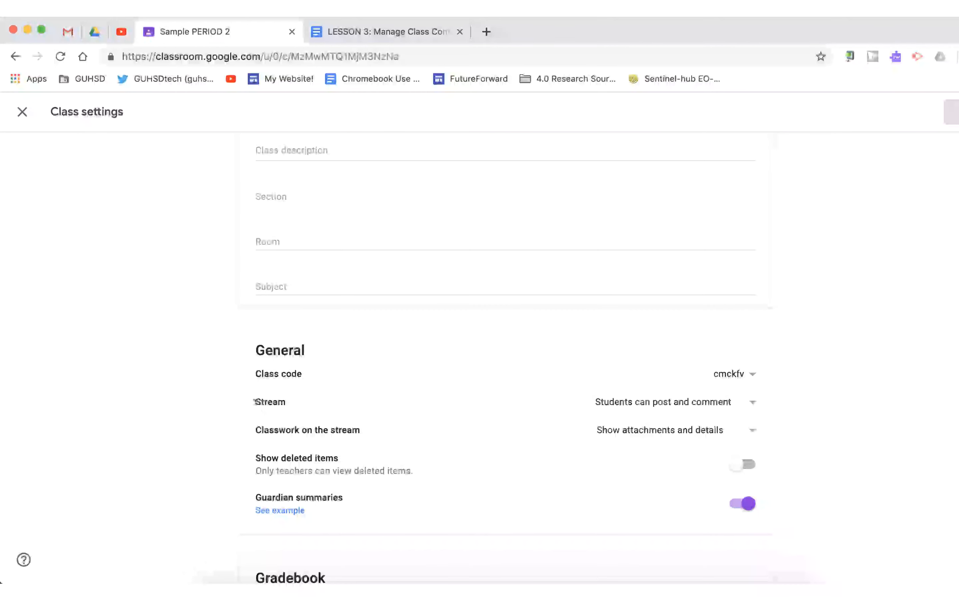
left_click(615, 406)
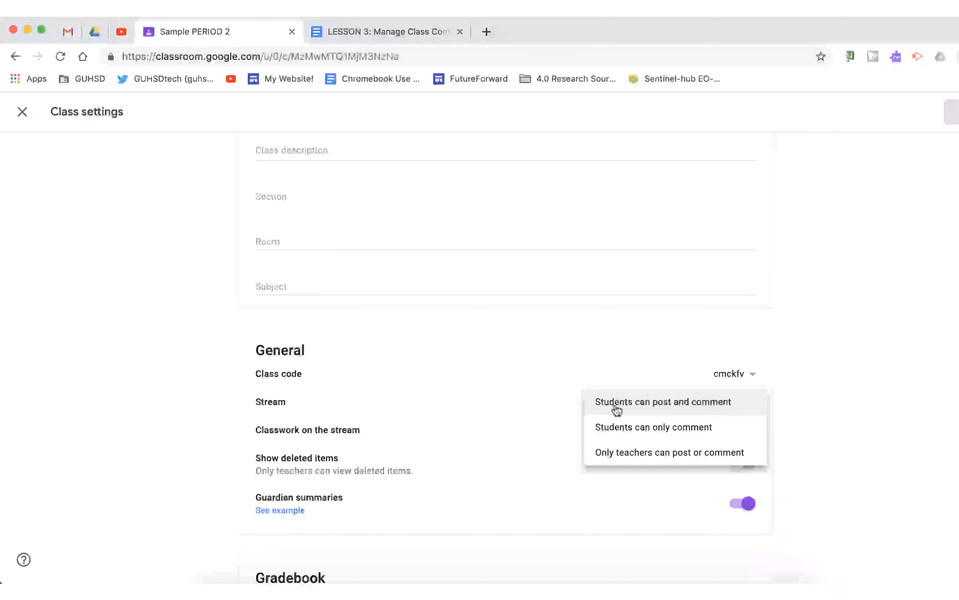
left_click(645, 456)
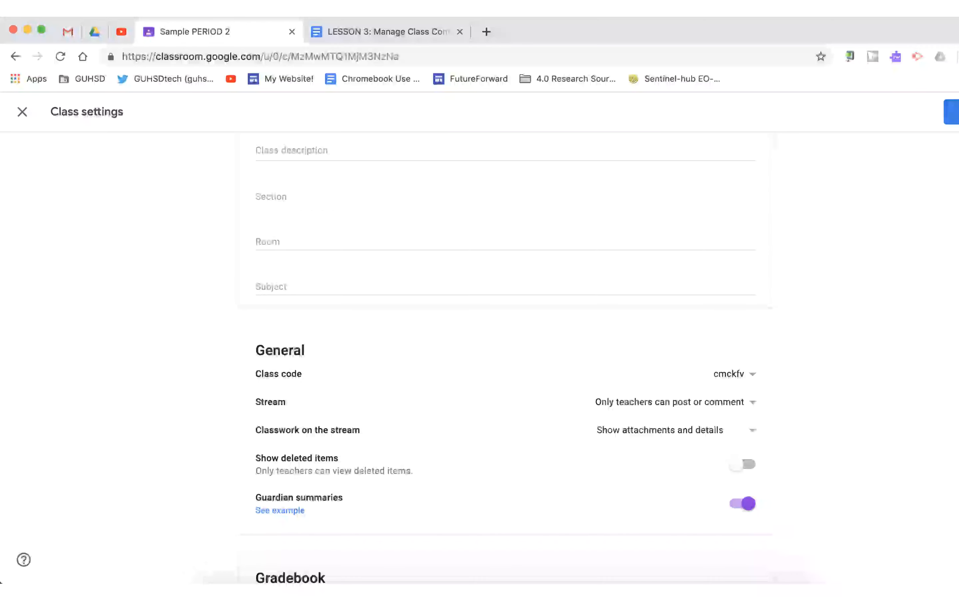
left_click(951, 112)
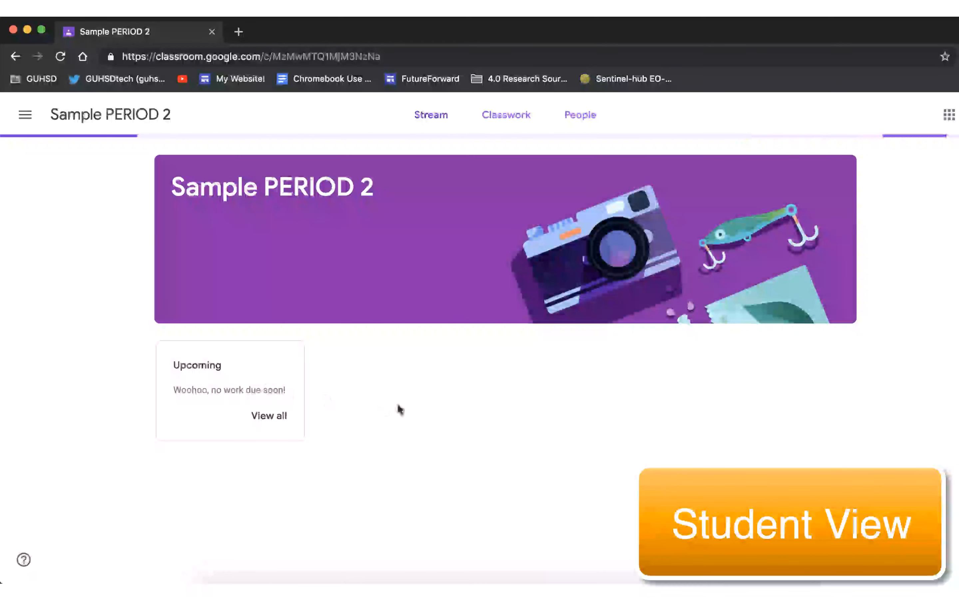
Review how the class stream looks in the student view and the teacher view.
scroll(484, 420, "down", 2)
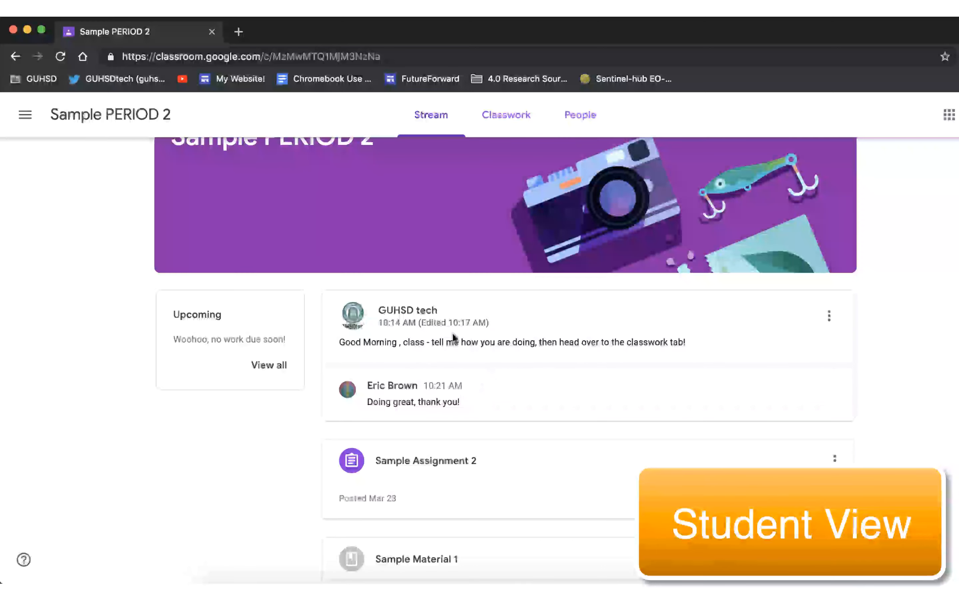
key("ctrl+Up")
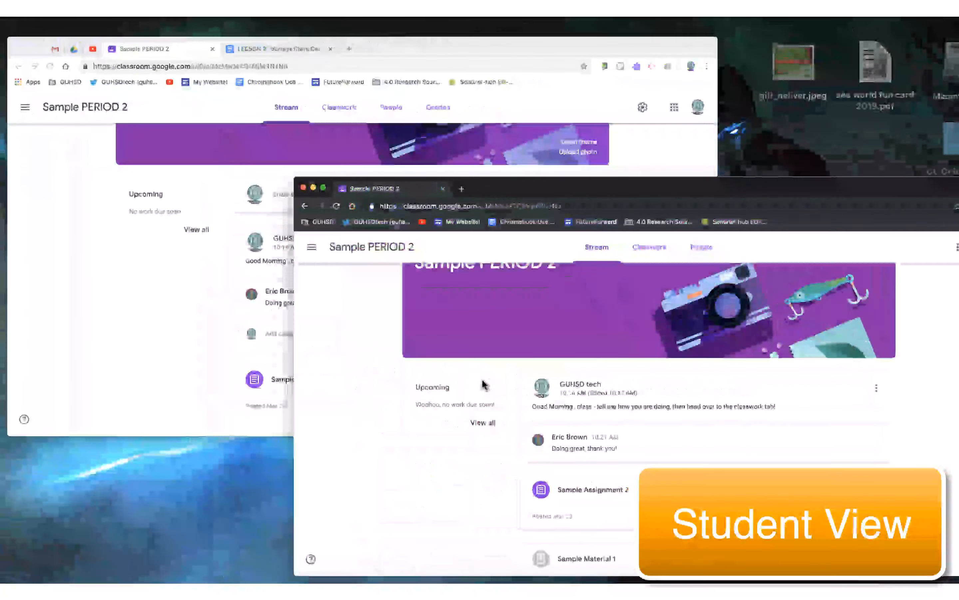
left_click(392, 260)
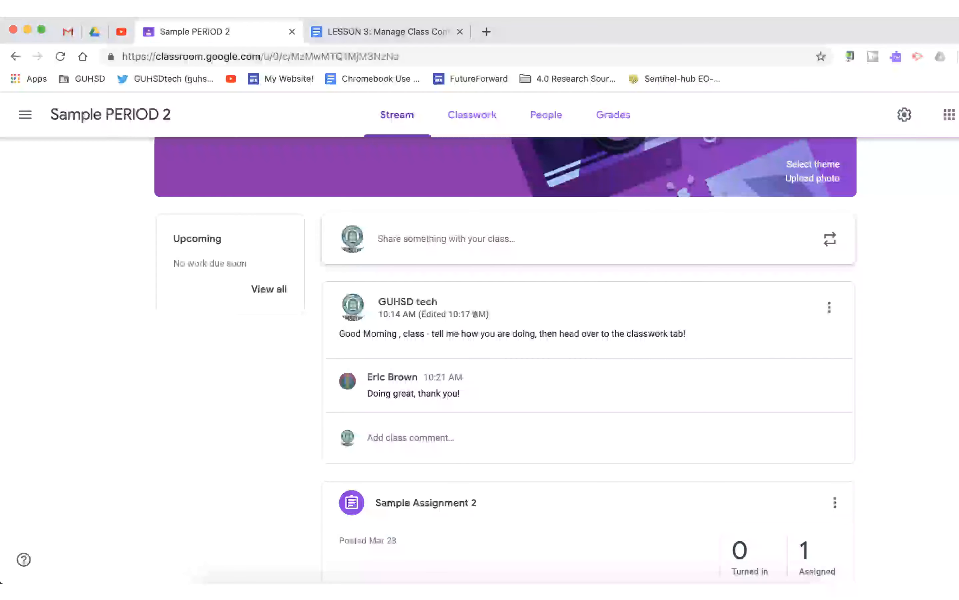
scroll(456, 313, "up", 5)
scroll(476, 321, "down", 12)
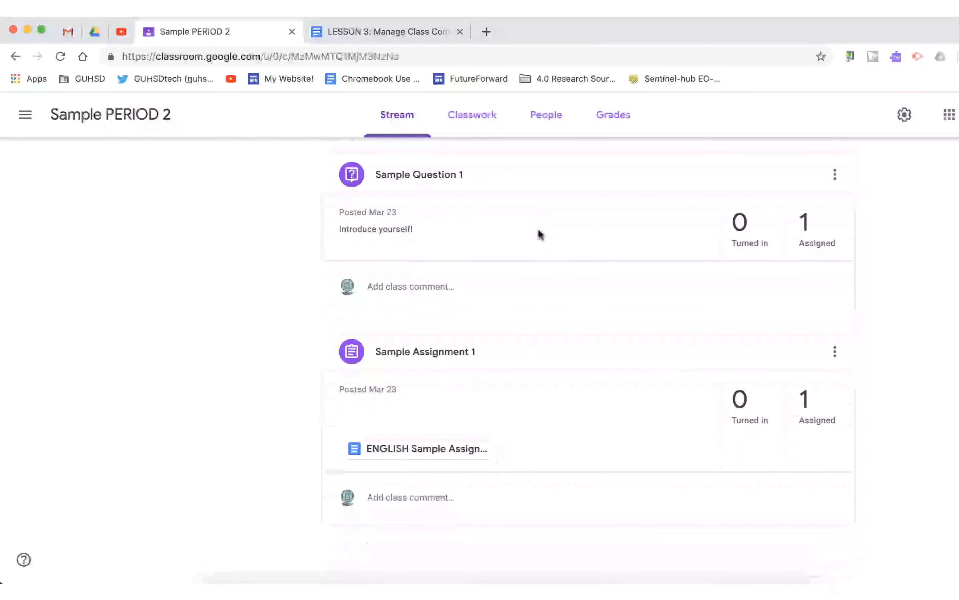
scroll(540, 234, "up", 10)
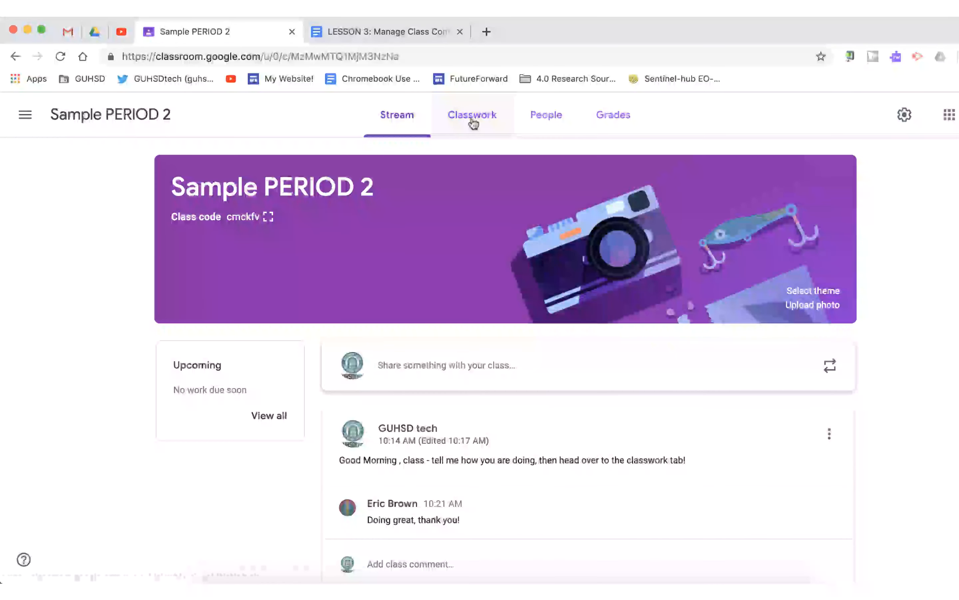
scroll(581, 396, "down", 5)
scroll(576, 339, "down", 6)
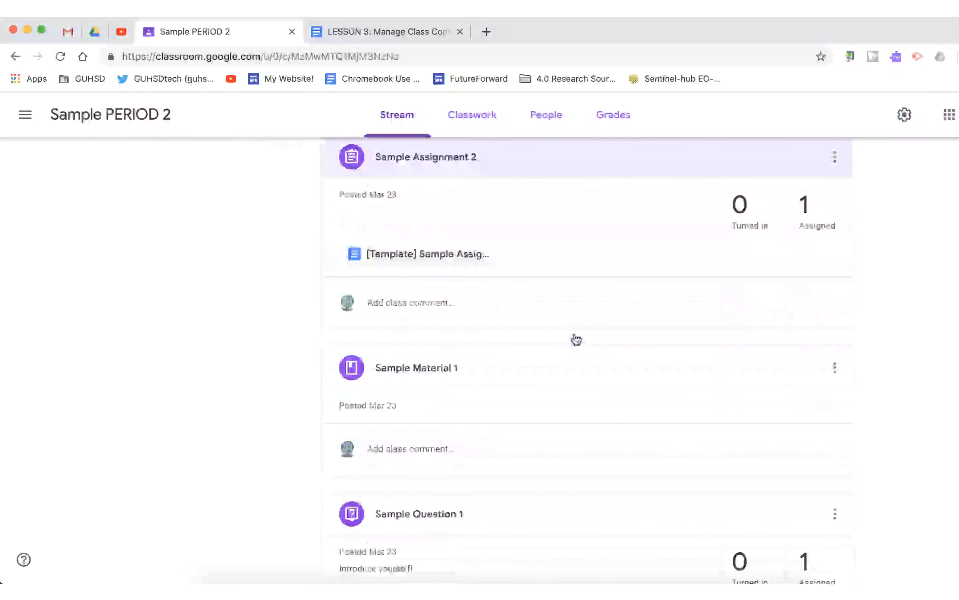
scroll(576, 340, "up", 15)
scroll(573, 332, "down", 6)
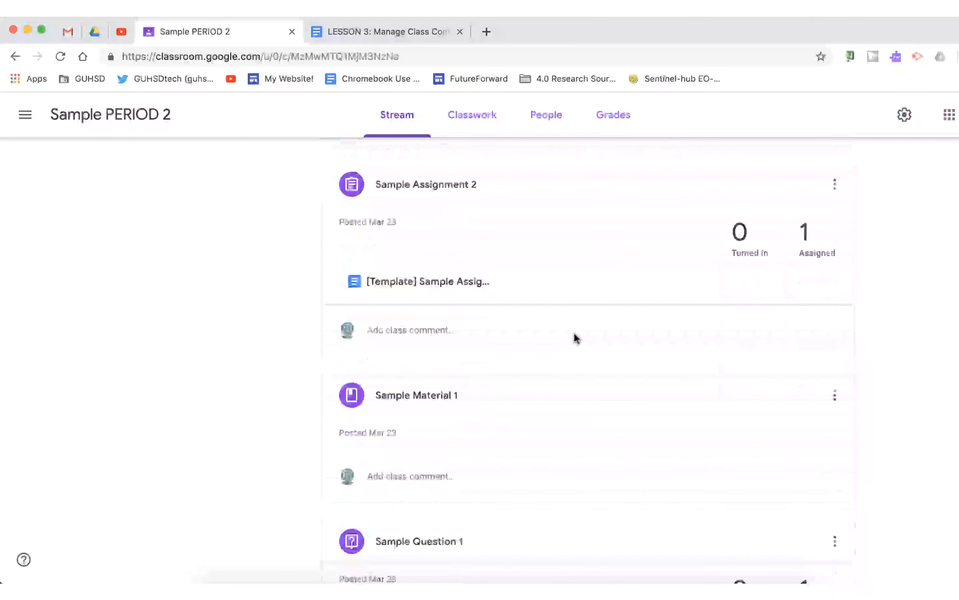
scroll(574, 496, "up", 6)
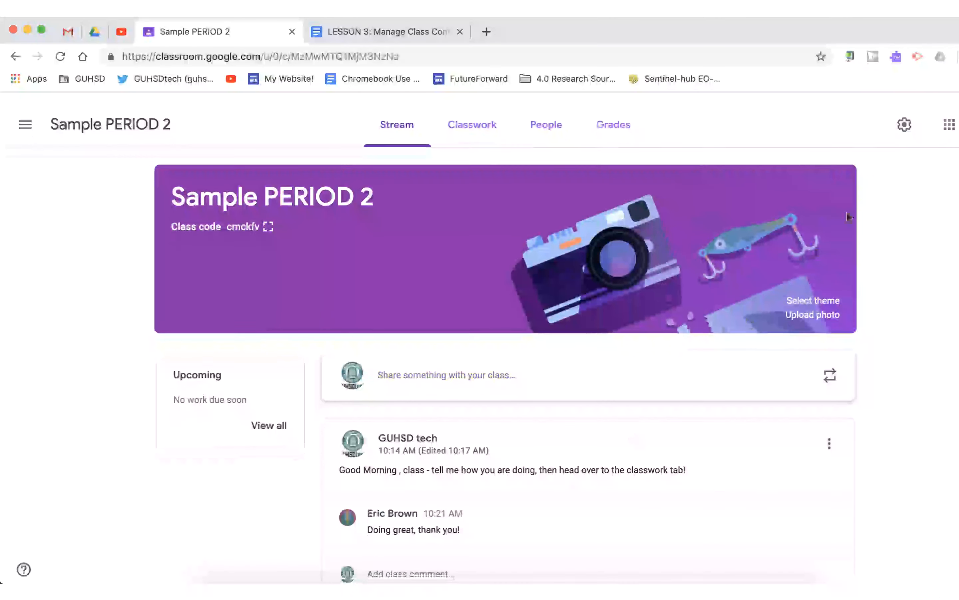
Set classwork on the stream to Hide notifications and save the class settings.
left_click(904, 115)
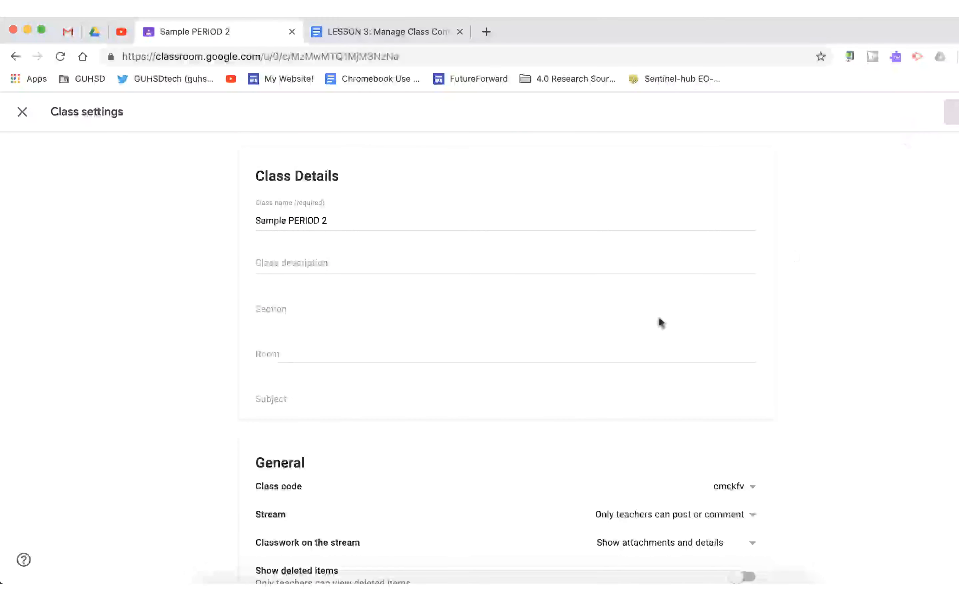
scroll(553, 347, "down", 5)
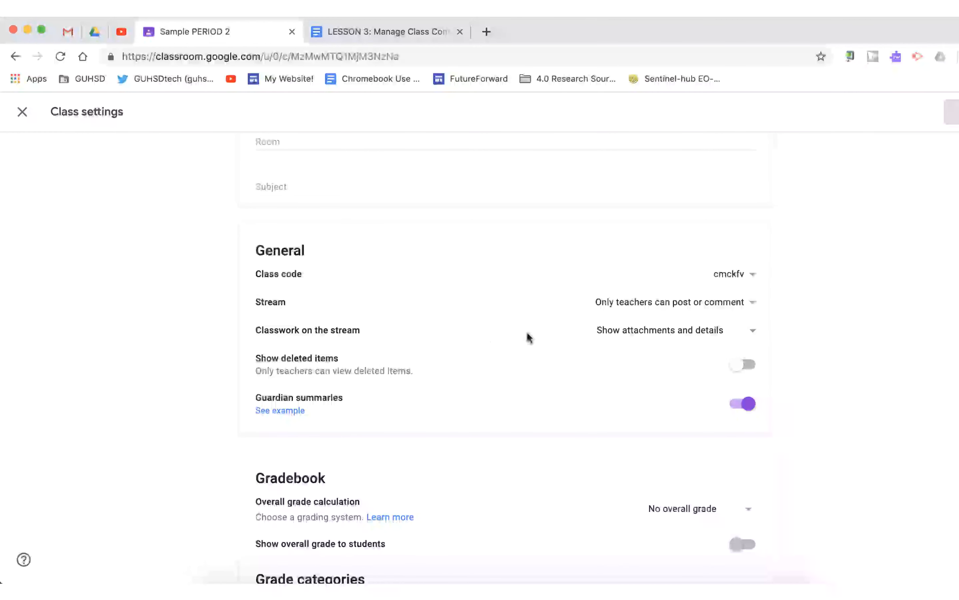
left_click(682, 334)
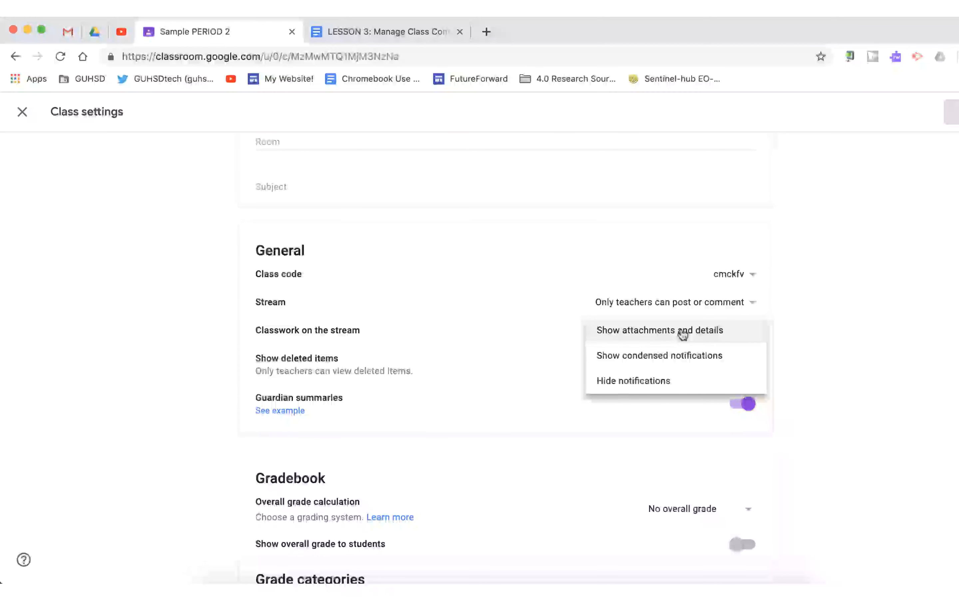
left_click(637, 382)
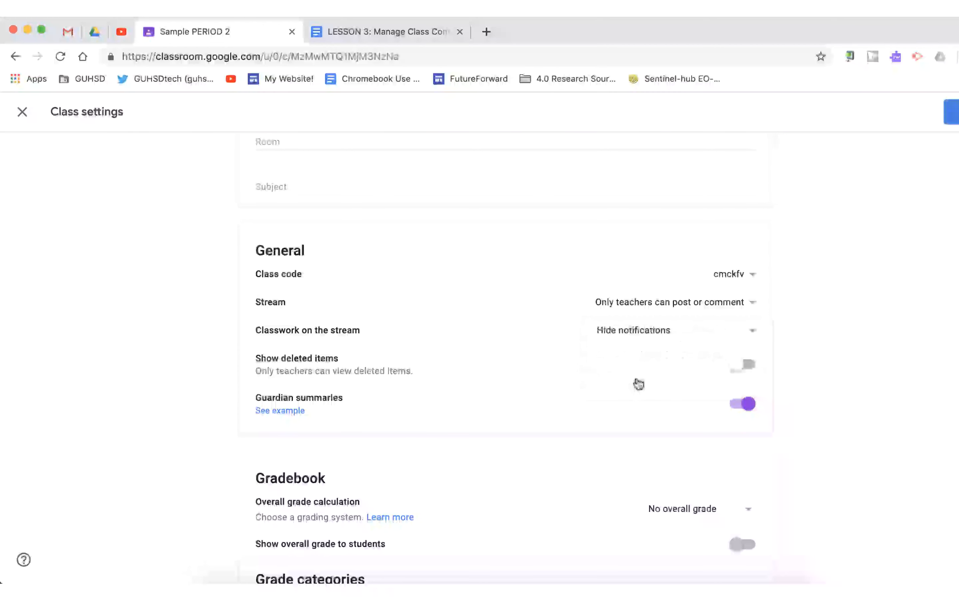
left_click(950, 112)
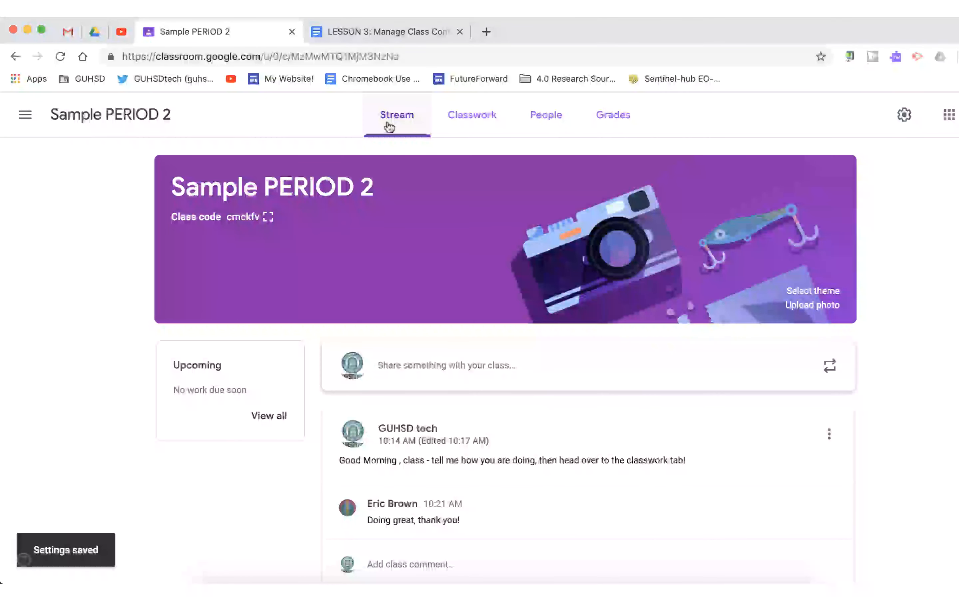
Switch between the Stream and Classwork pages to compare what each shows.
scroll(551, 369, "down", 3)
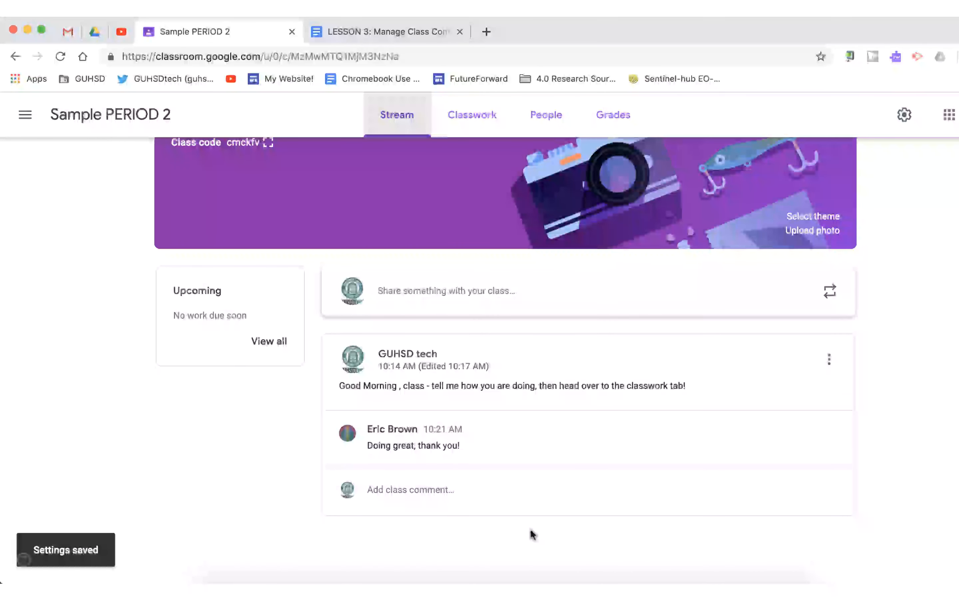
left_click(477, 119)
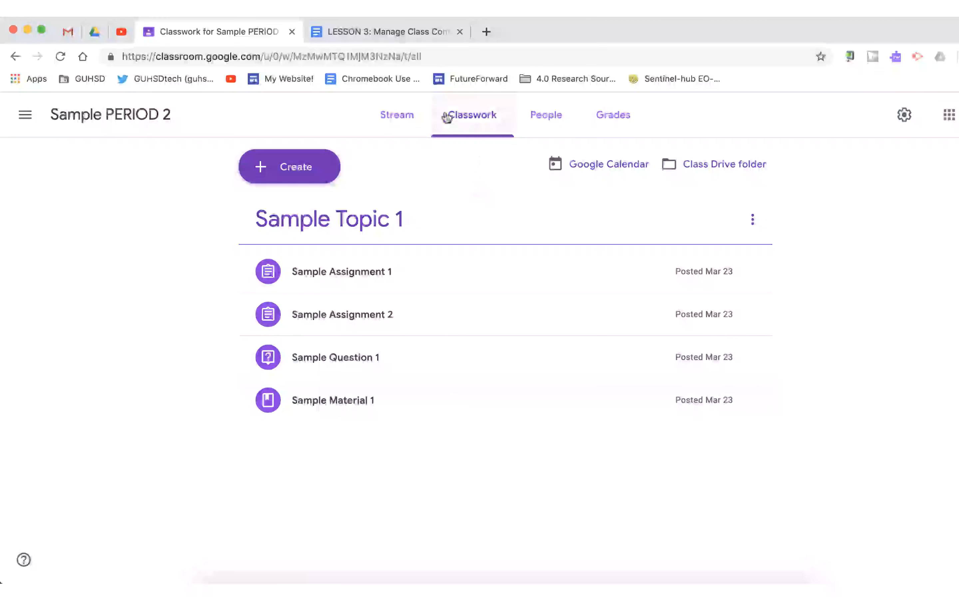
left_click(394, 119)
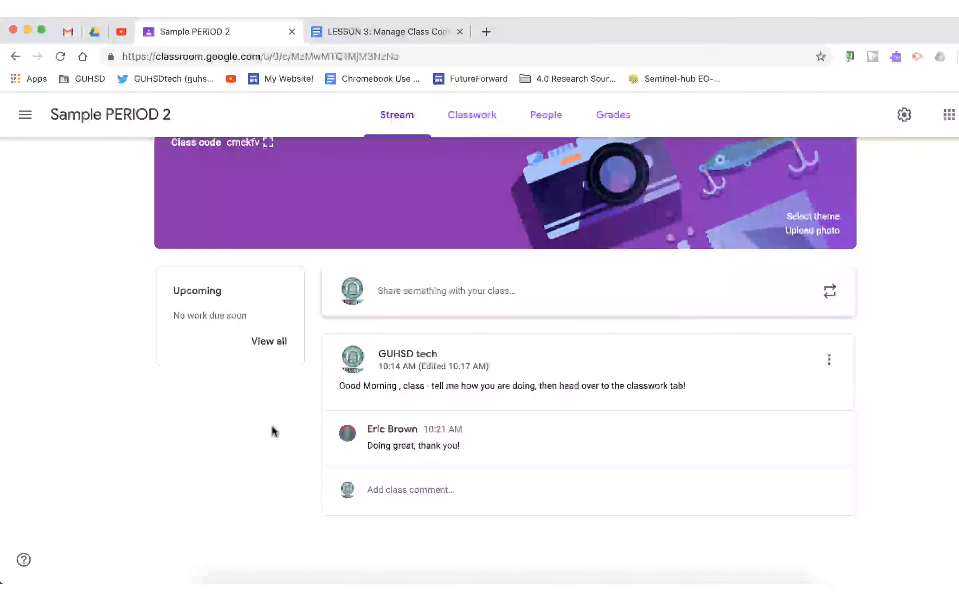
left_click(484, 108)
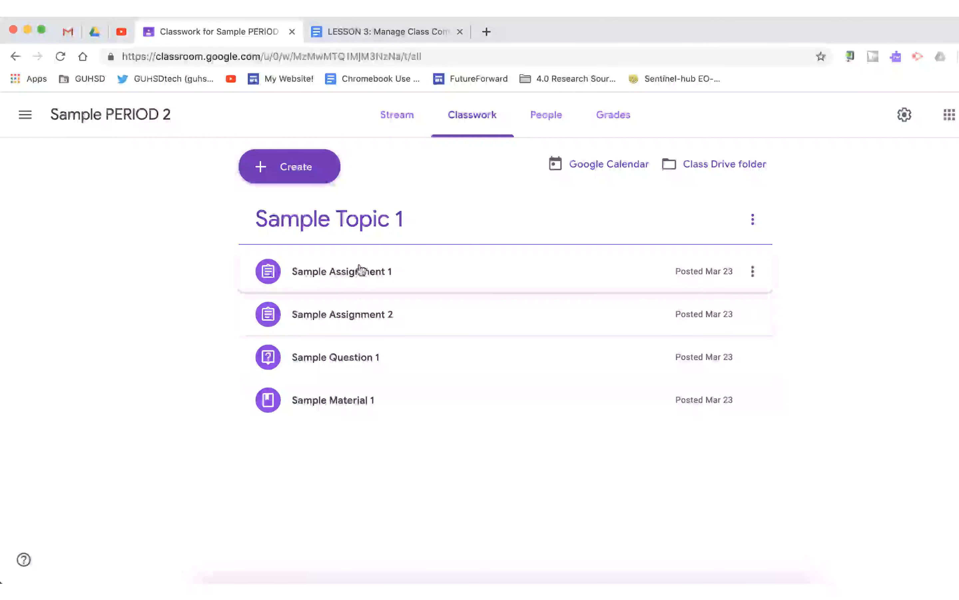
left_click(397, 115)
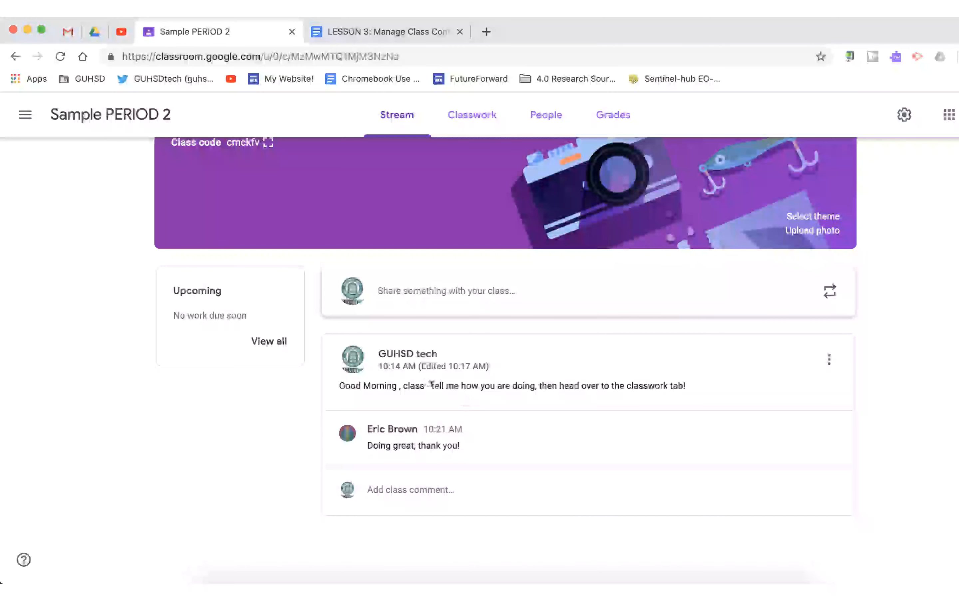
triple_click(422, 383)
left_click(454, 381)
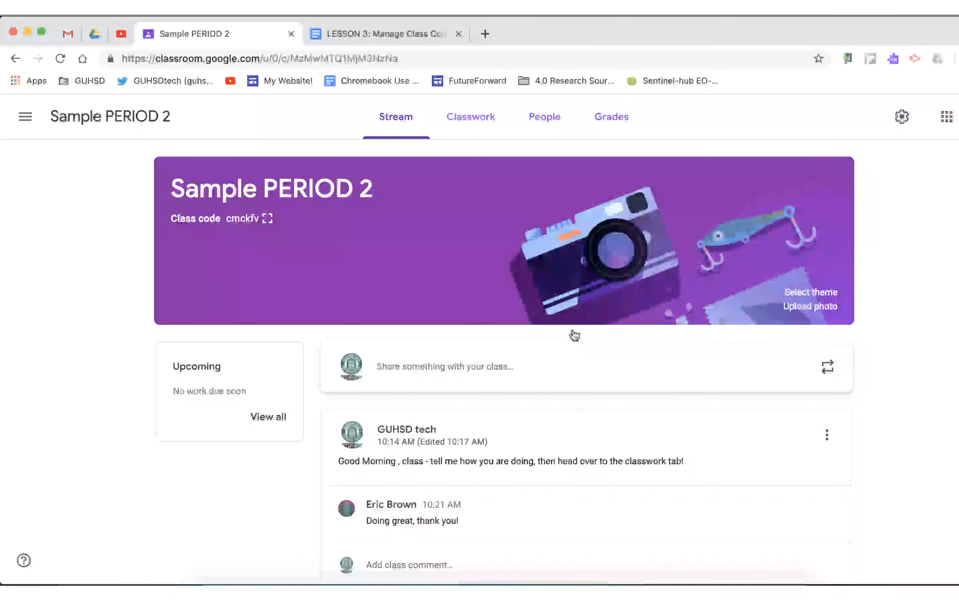
Examine the items under Sample Topic 1 on the Classwork page, expanding the question and material.
left_click(481, 124)
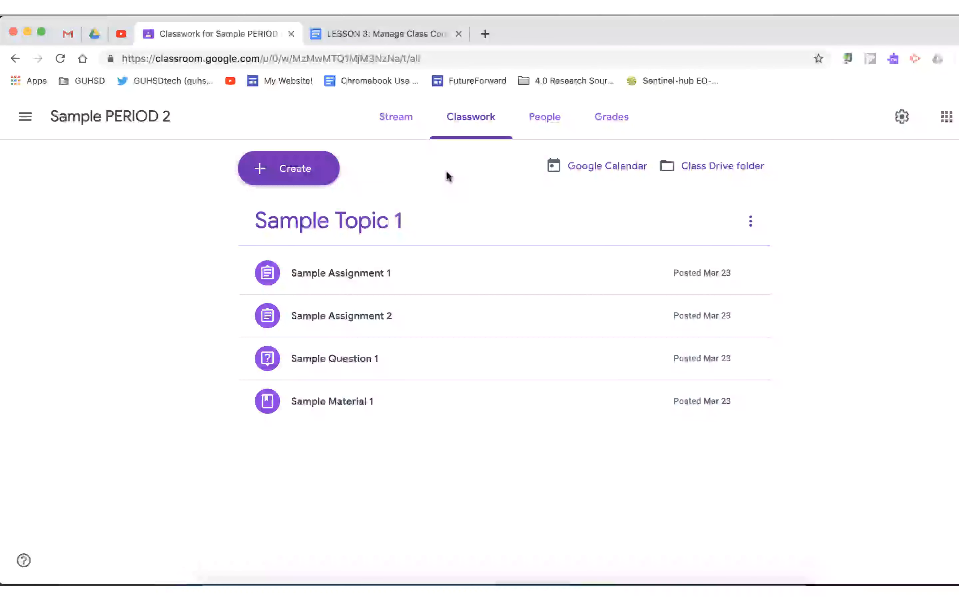
triple_click(337, 220)
left_click(398, 239)
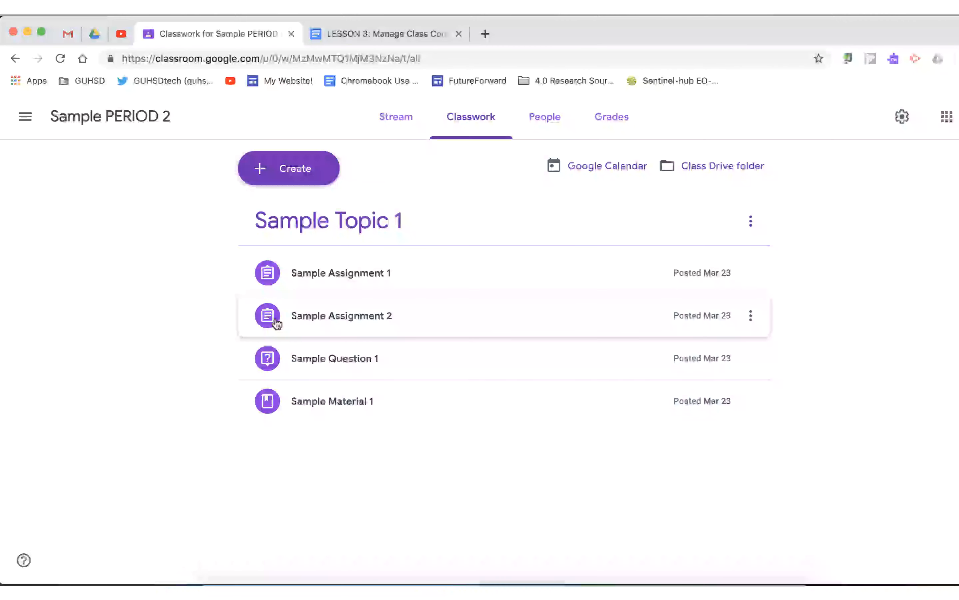
left_click(331, 364)
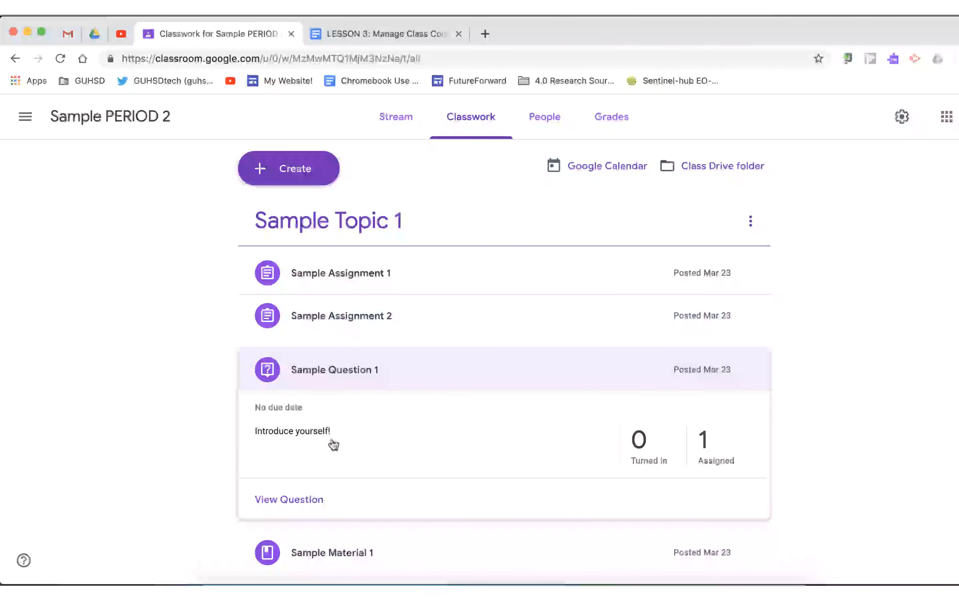
scroll(349, 400, "down", 1)
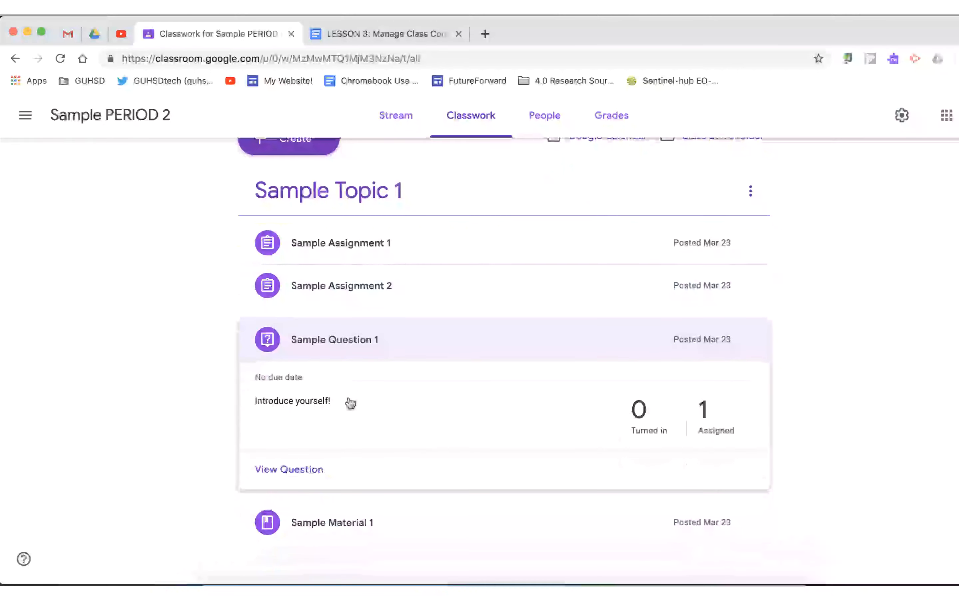
left_click(337, 519)
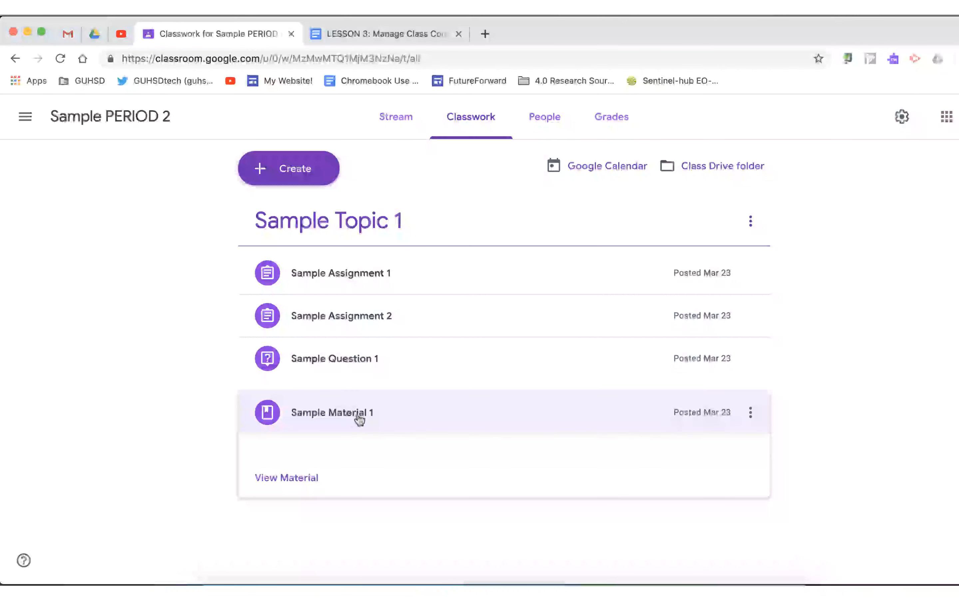
left_click(272, 417)
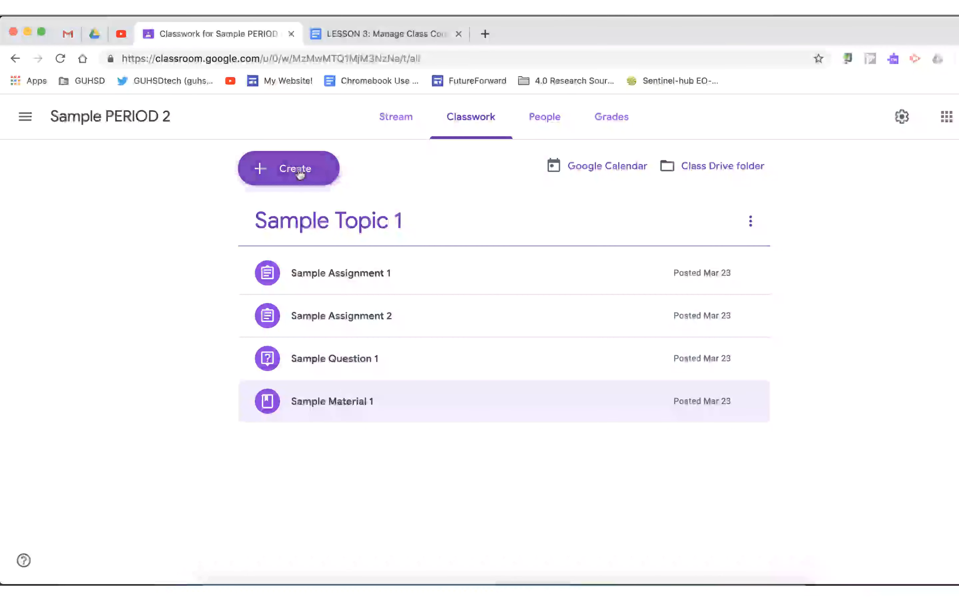
Start a new assignment and review the class and student audience options available for it.
left_click(301, 174)
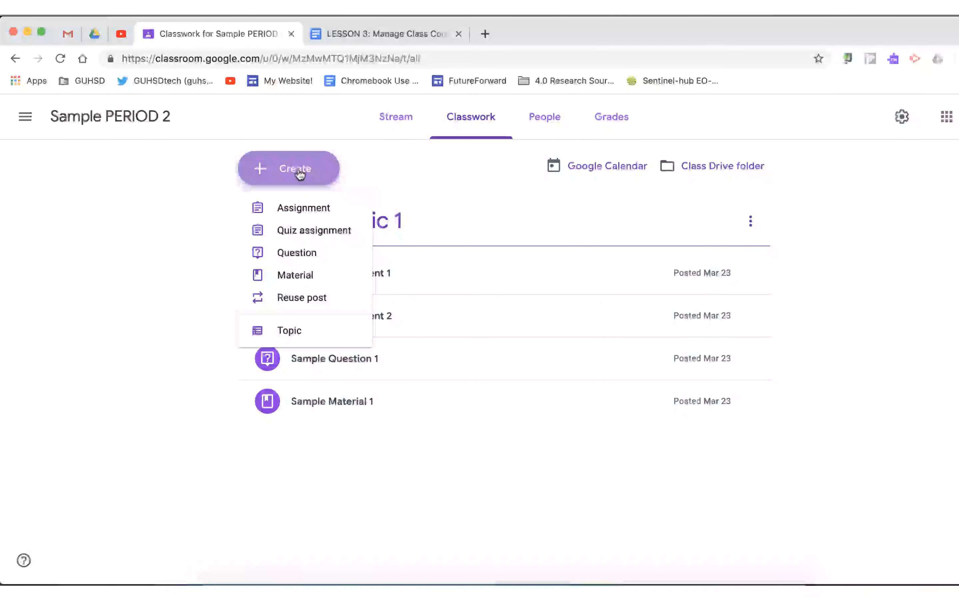
left_click(305, 207)
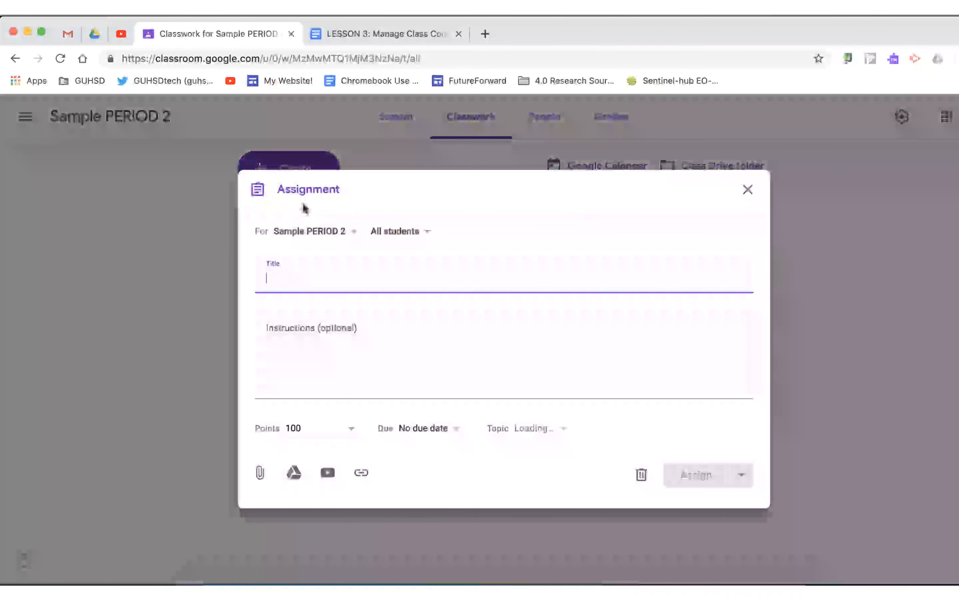
left_click(351, 235)
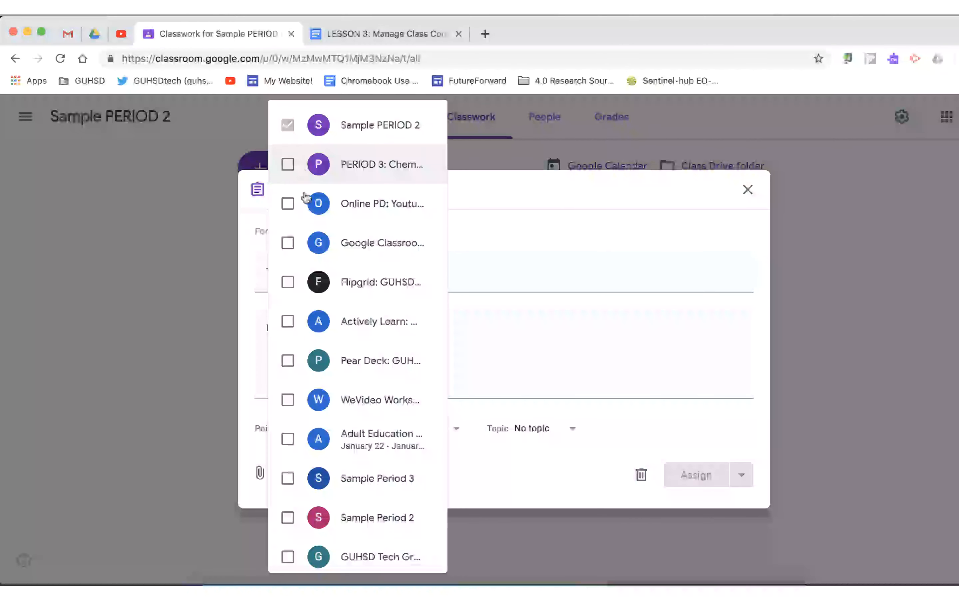
scroll(311, 307, "down", 1)
scroll(311, 308, "up", 1)
left_click(292, 317)
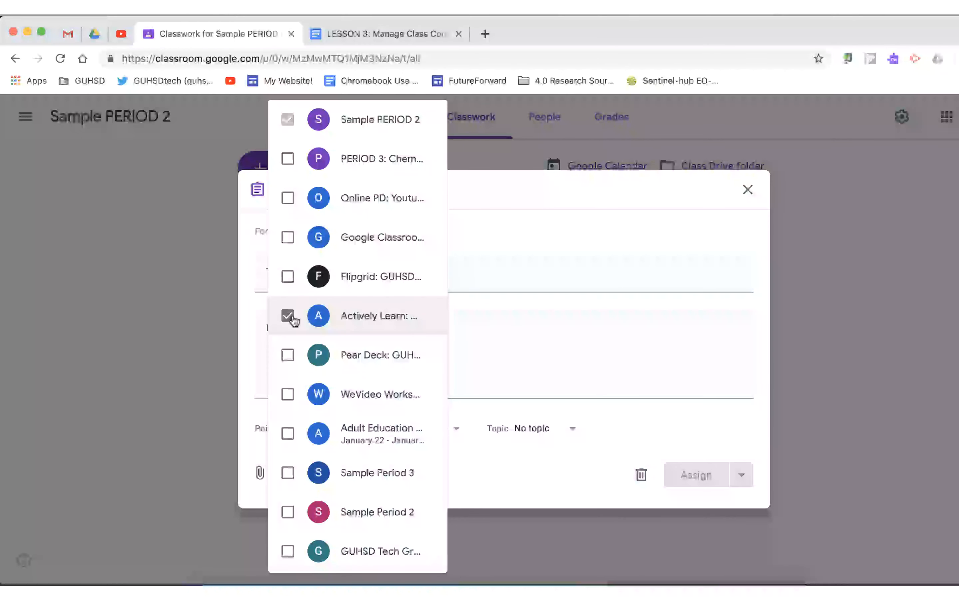
left_click(292, 317)
left_click(475, 273)
left_click(405, 237)
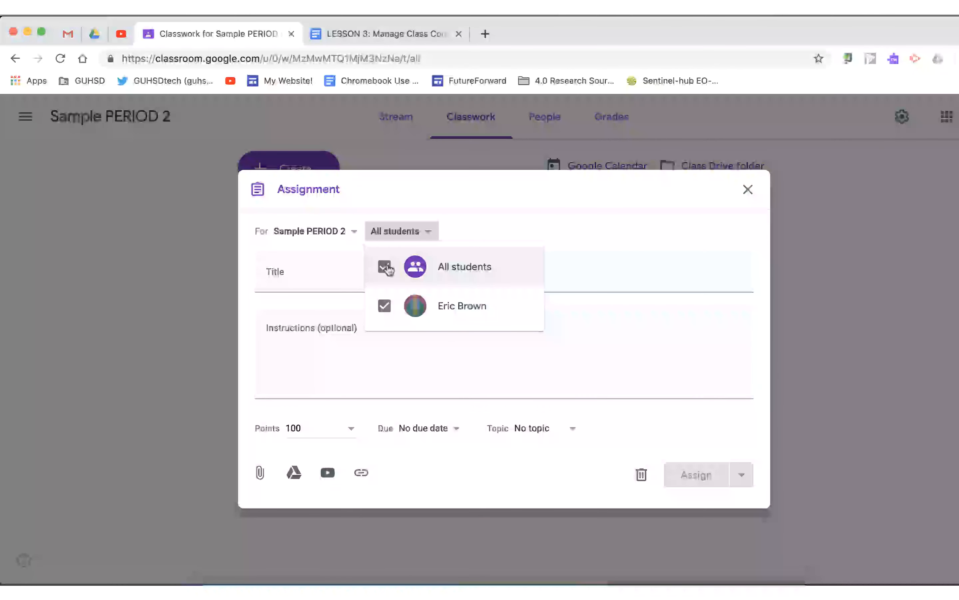
left_click(312, 277)
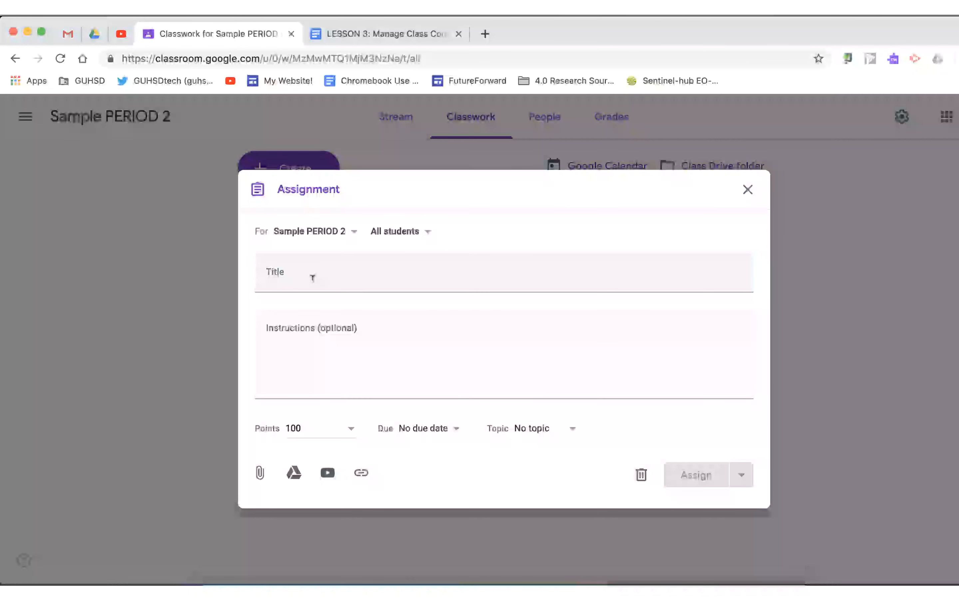
Title the assignment Sample Title.
left_click(312, 277)
type("SAmp")
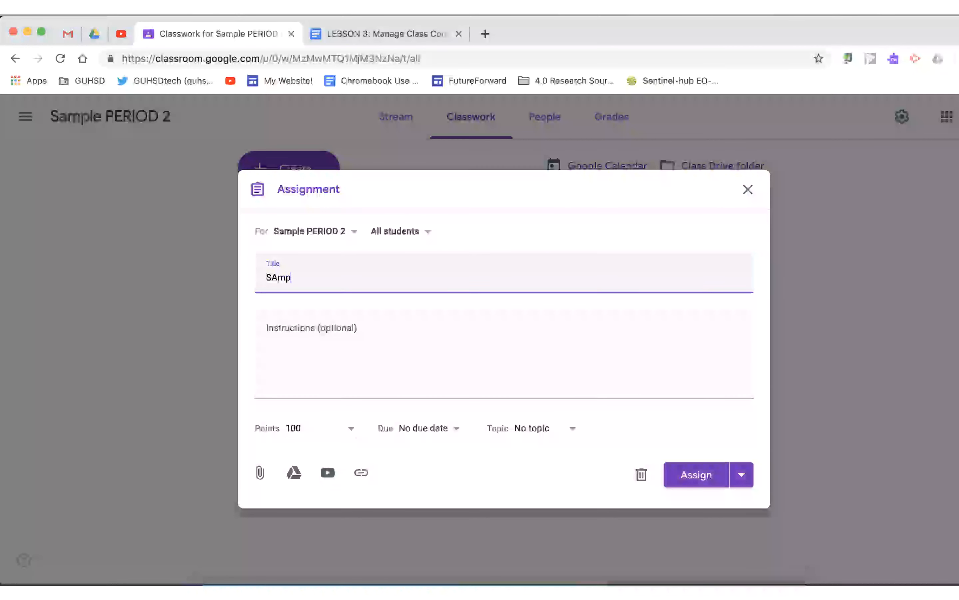
type("le")
key("BackSpace")
key("BackSpace")
key("BackSpace")
Enter the instructions "Instructions here", "CAPS" and "Instructions" on separate lines.
left_click(299, 325)
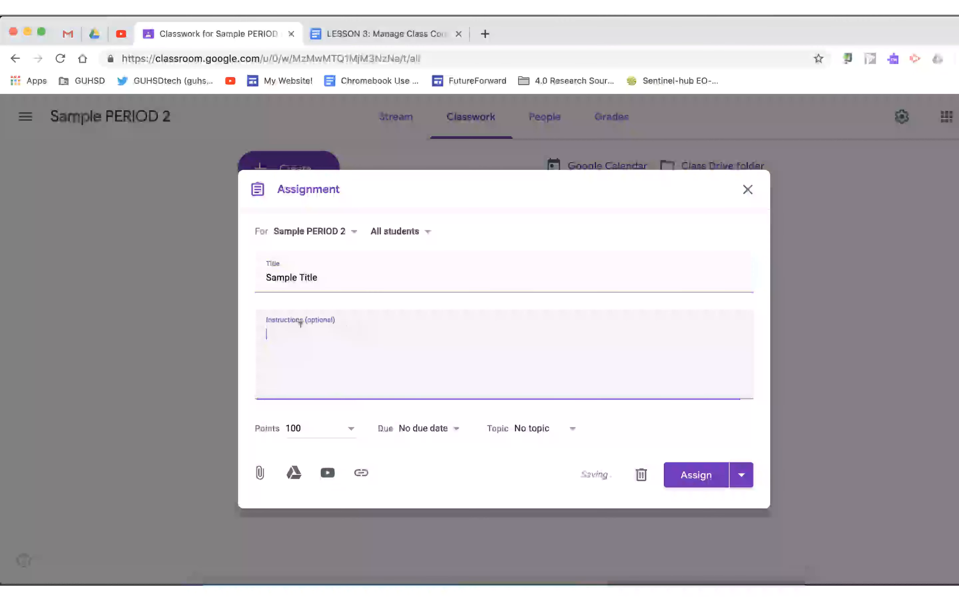
type("Instruc")
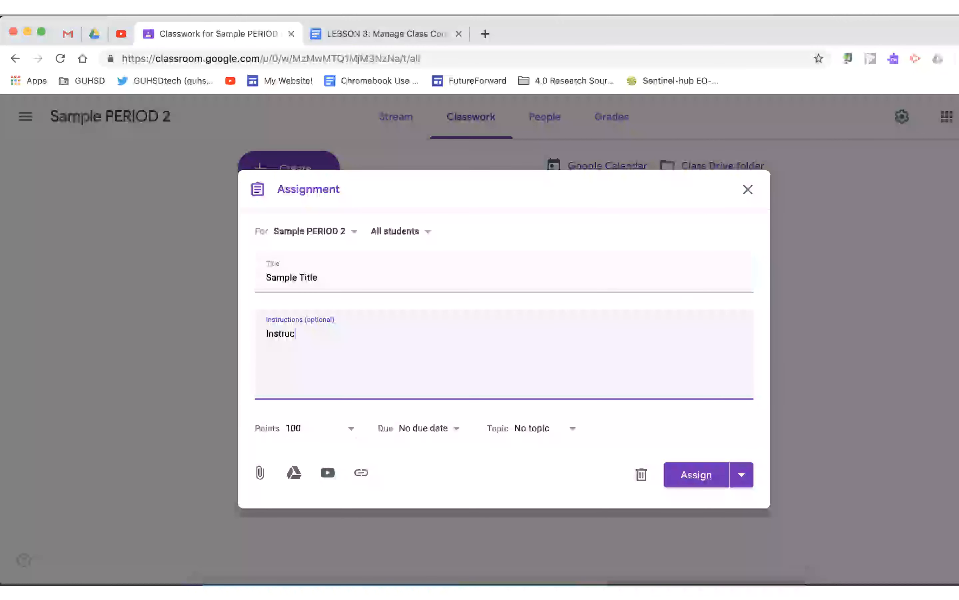
type("tions here  ")
type("CAPS")
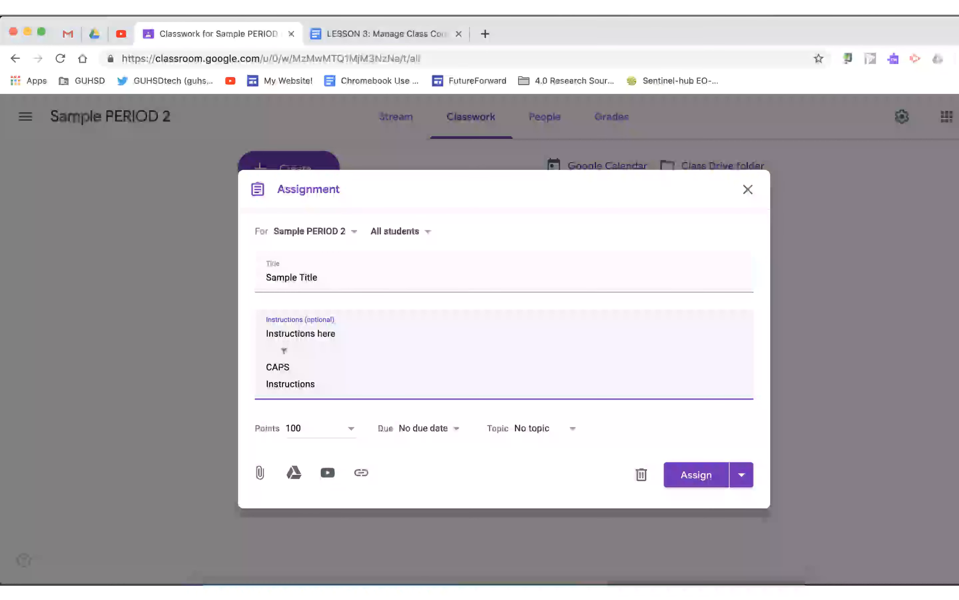
double_click(283, 366)
double_click(291, 382)
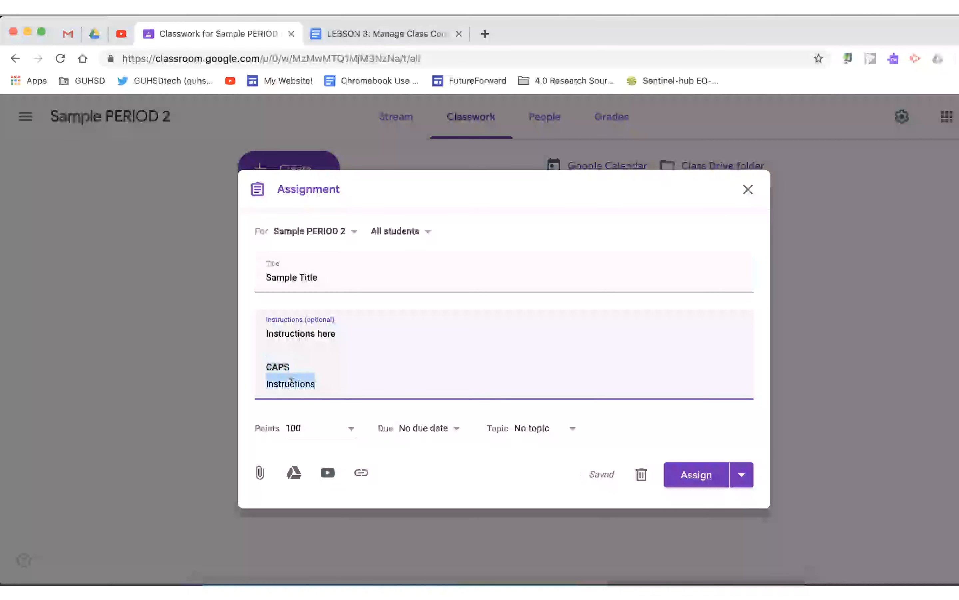
left_click(280, 367)
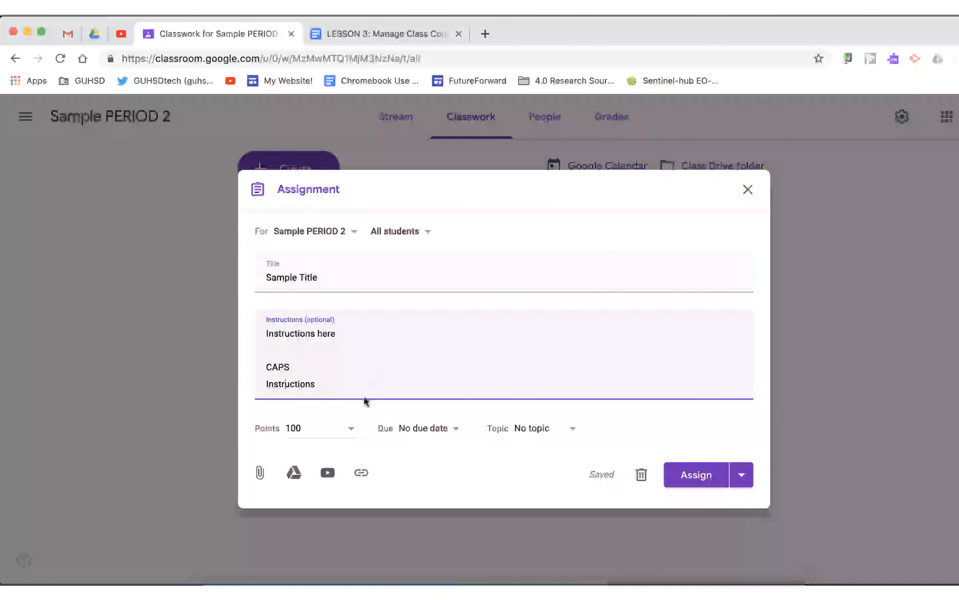
Set the assignment's points to 150.
left_click(351, 429)
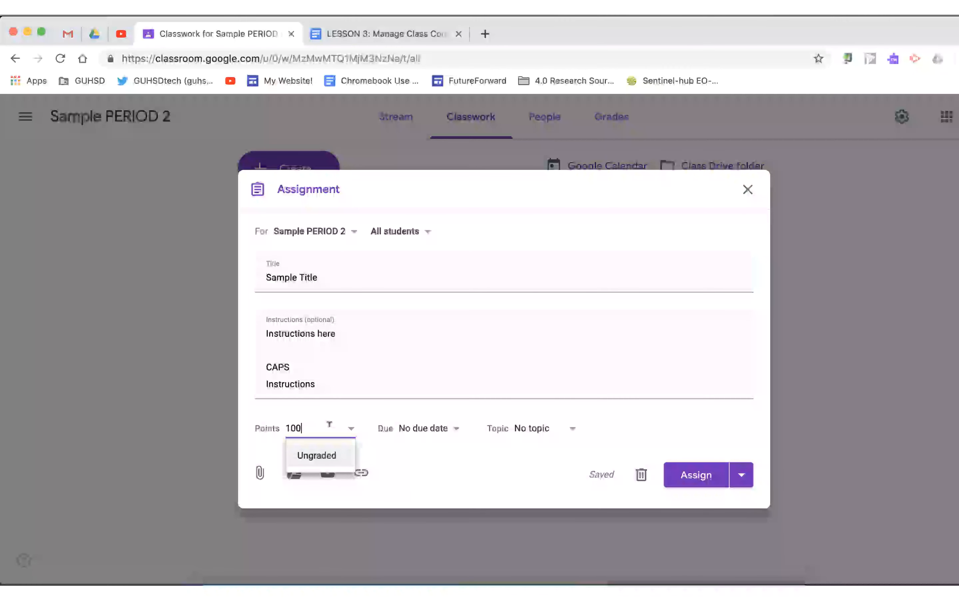
key("BackSpace")
key("BackSpace")
Set the due date to Mar 26, 2019 at 11:59 PM.
left_click(428, 429)
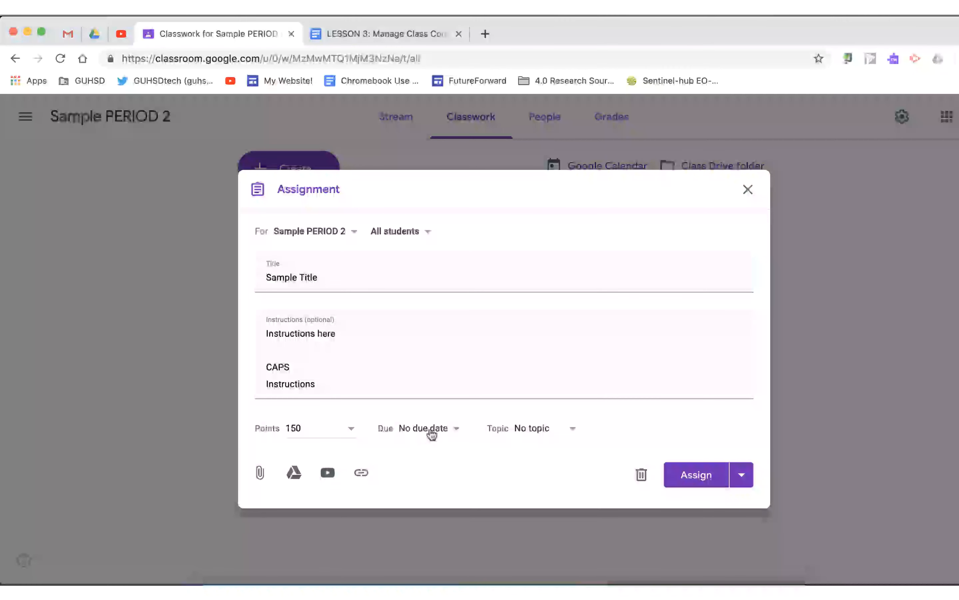
left_click(530, 479)
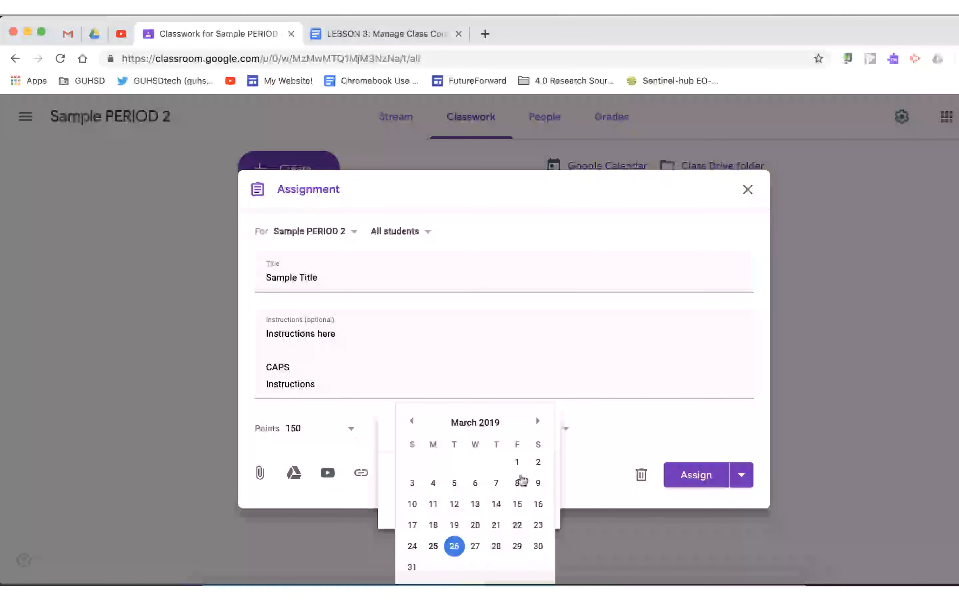
left_click(454, 543)
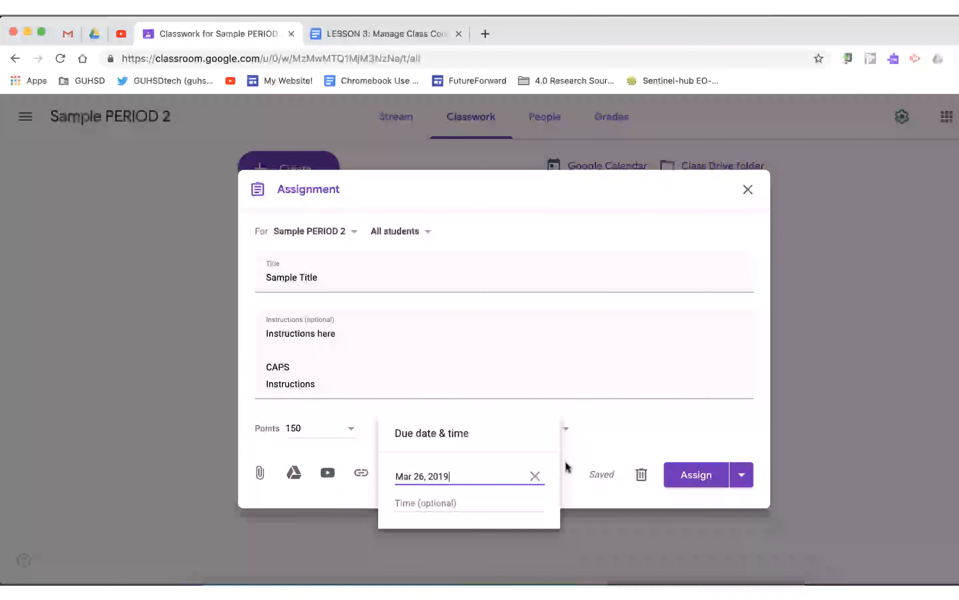
left_click(460, 506)
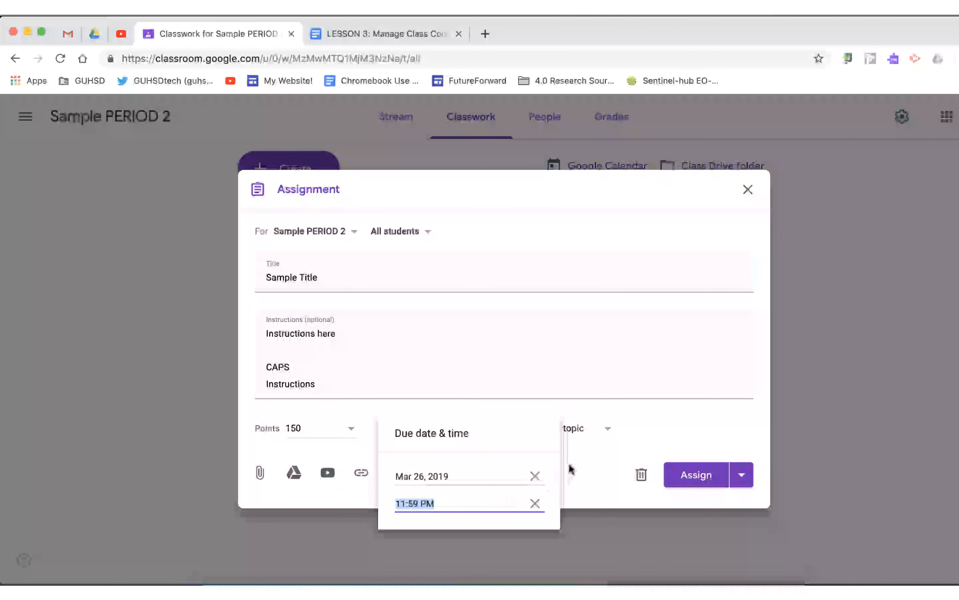
left_click(582, 463)
Create a new topic named Sample Topic 2 for the assignment.
left_click(575, 429)
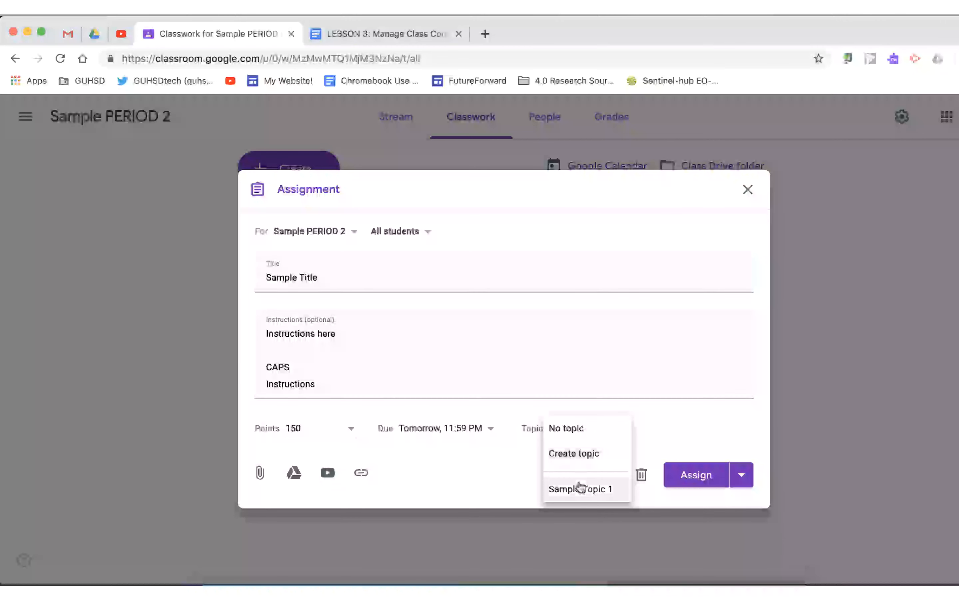
left_click(585, 455)
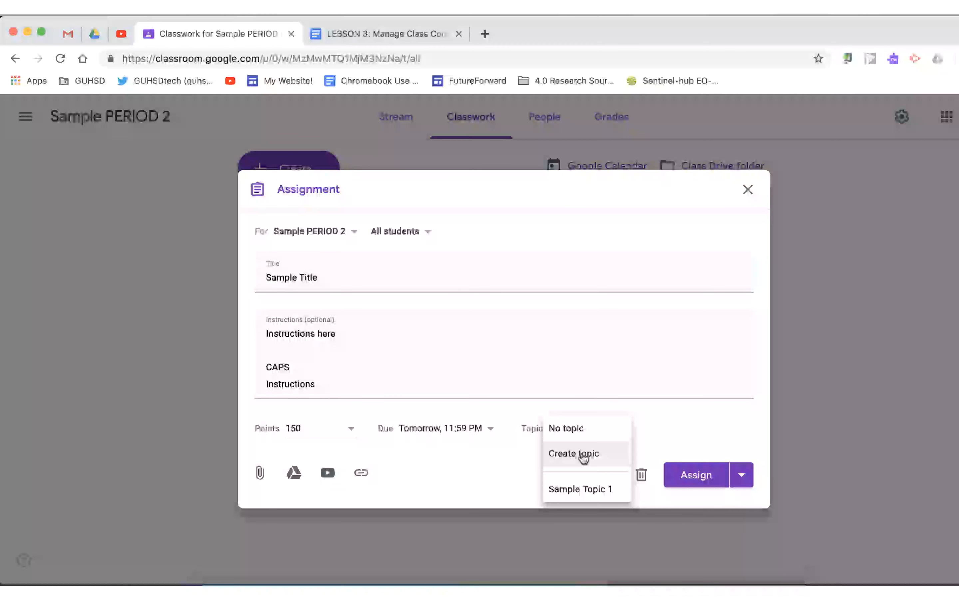
type("SAmp")
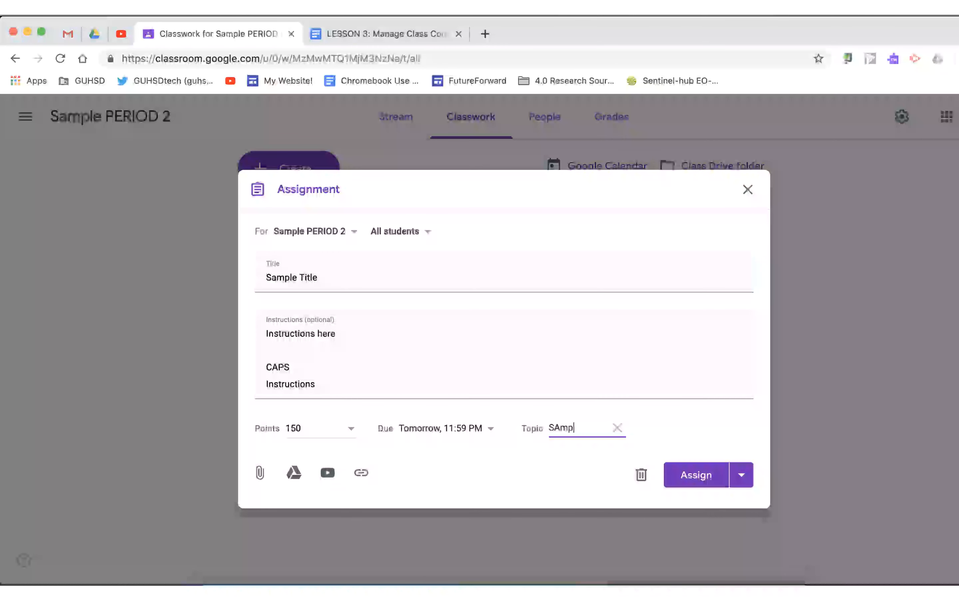
type("le Topic 2")
left_click(659, 430)
left_click(557, 423)
key("BackSpace")
type("a")
Attach the Drive file [Template] SCIENCE Sample Assignment from recent files.
left_click(294, 473)
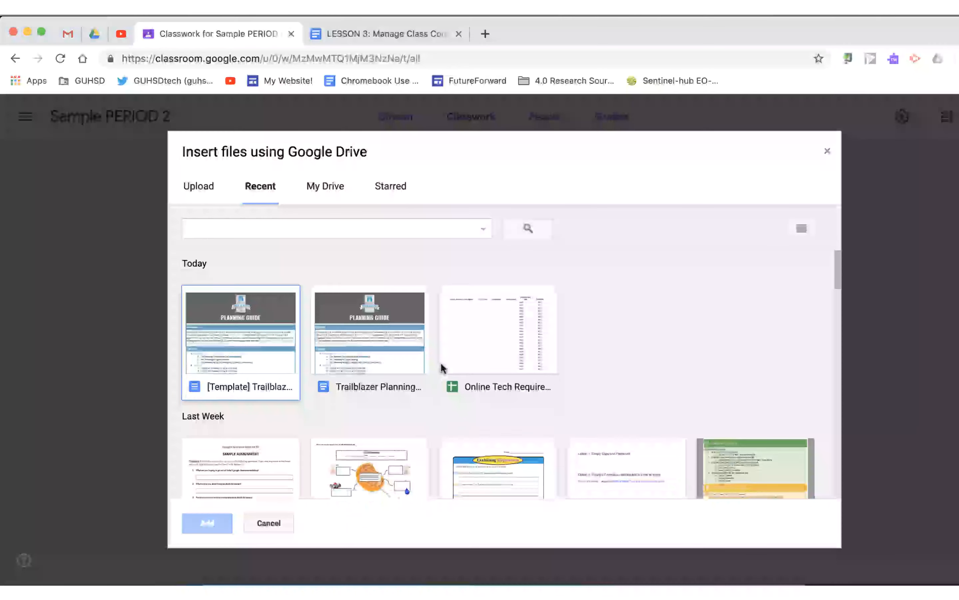
scroll(440, 361, "down", 5)
left_click(388, 376)
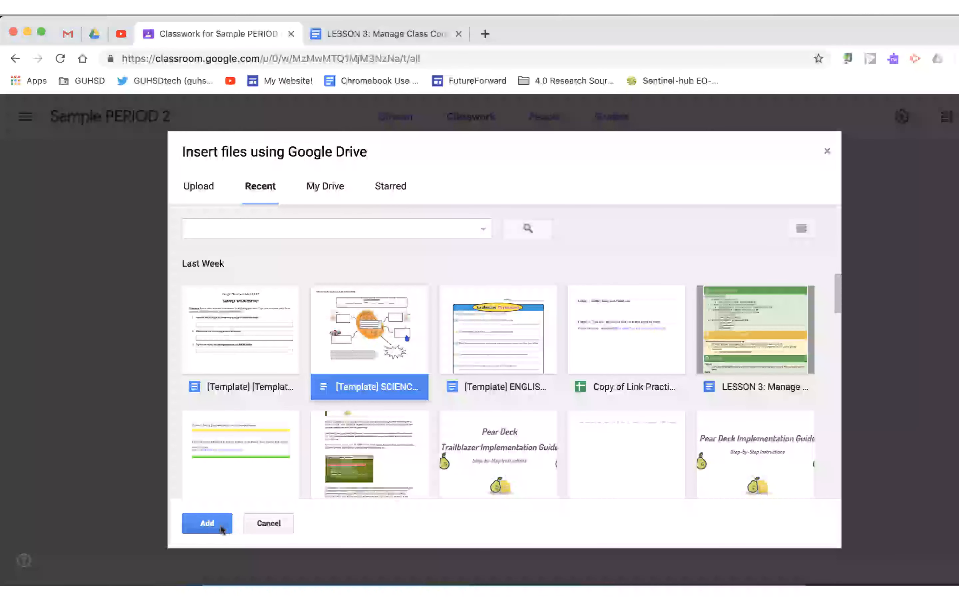
left_click(207, 522)
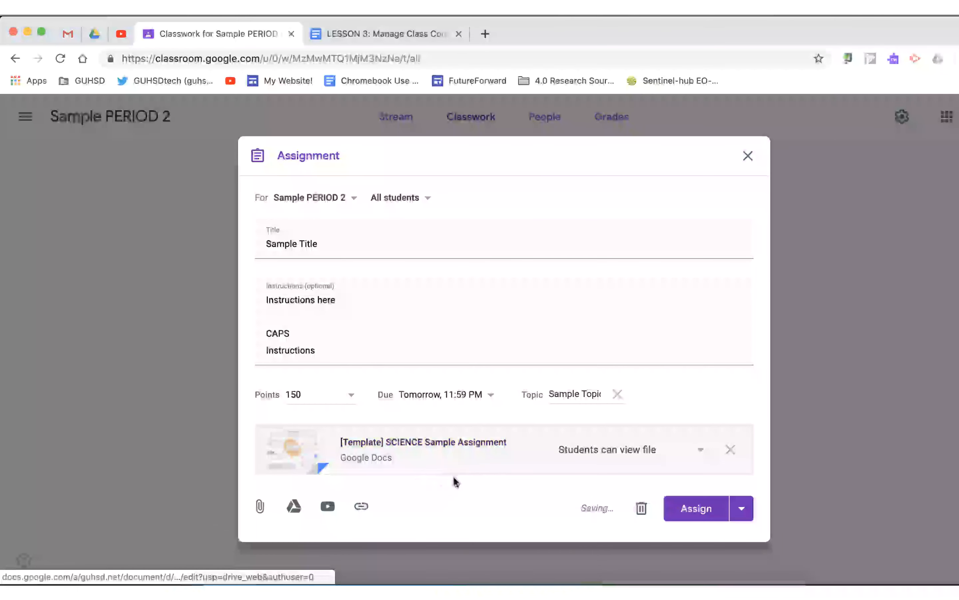
Set the attached document to Make a copy for each student.
left_click(700, 452)
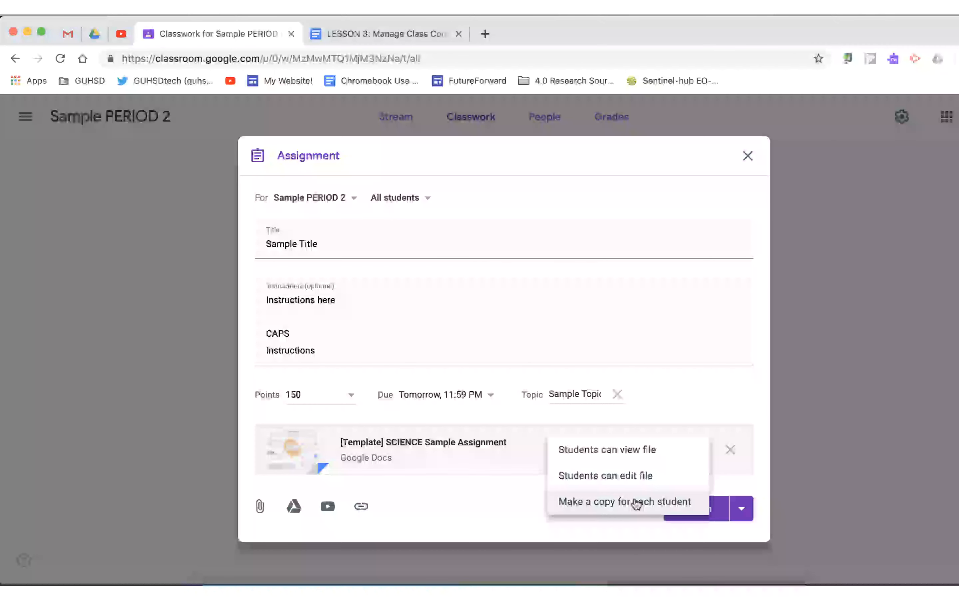
left_click(516, 506)
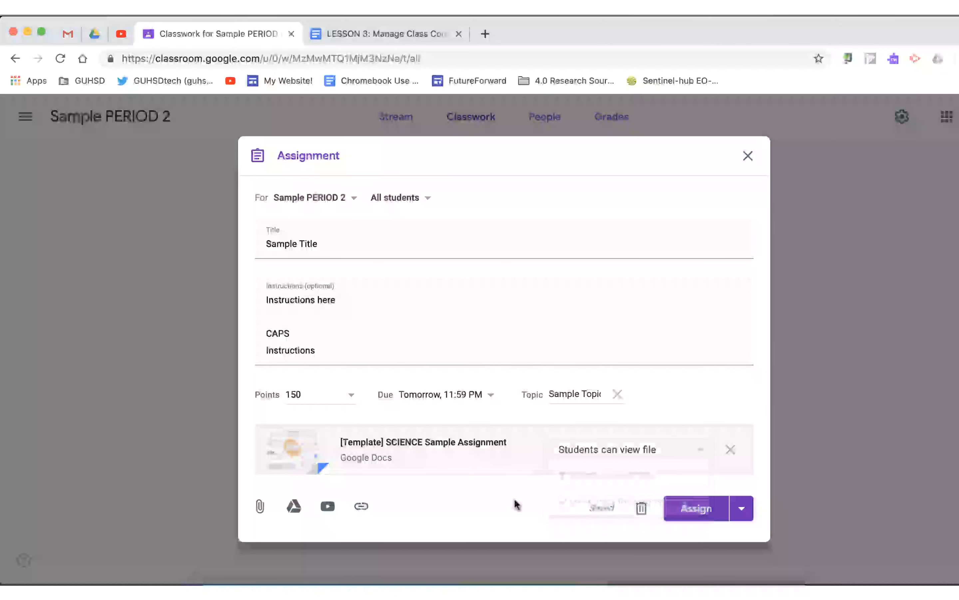
left_click(616, 449)
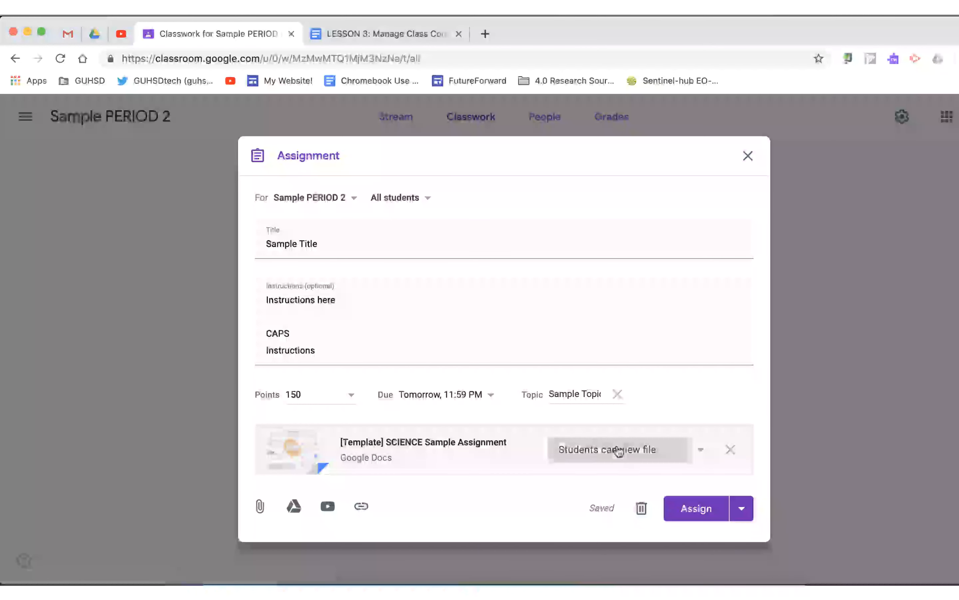
left_click(617, 501)
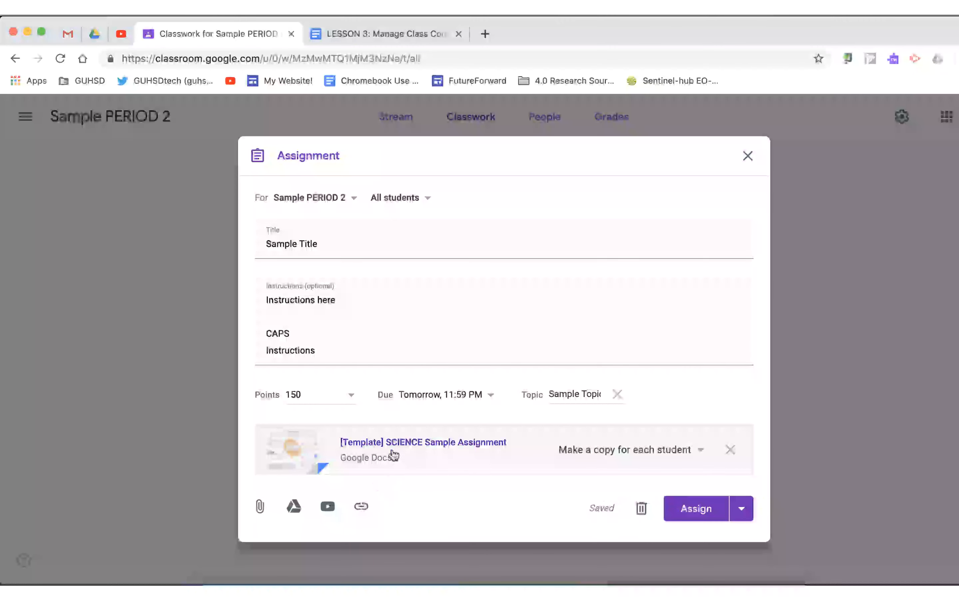
Search YouTube for photoynthesis and attach the video titled photoynthesis.
left_click(325, 508)
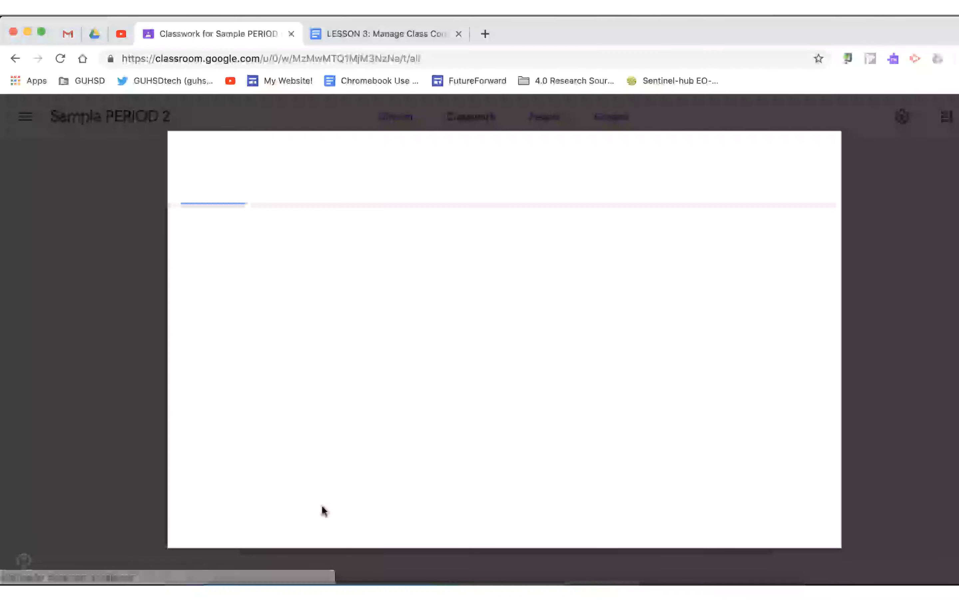
left_click(277, 226)
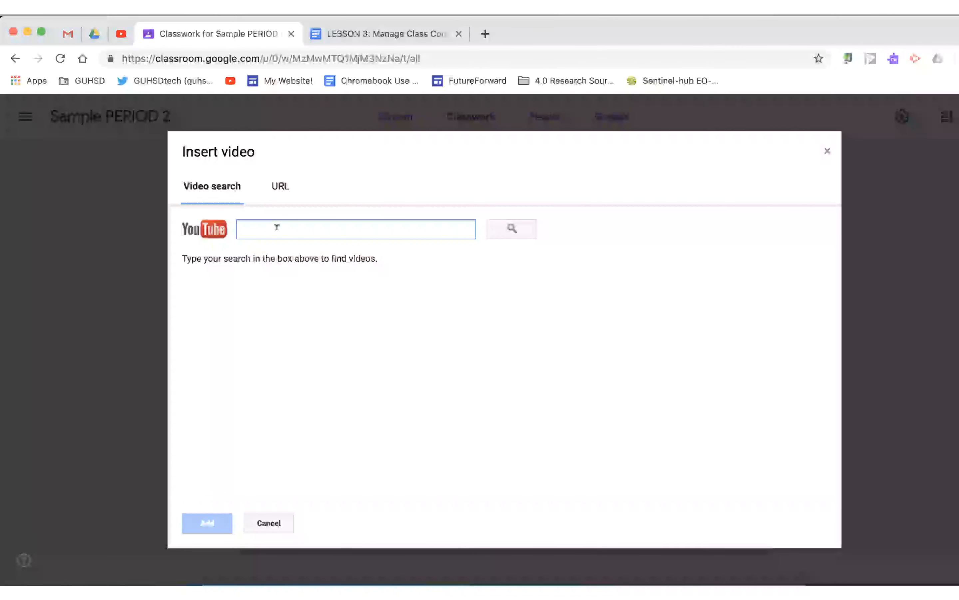
type("photoy")
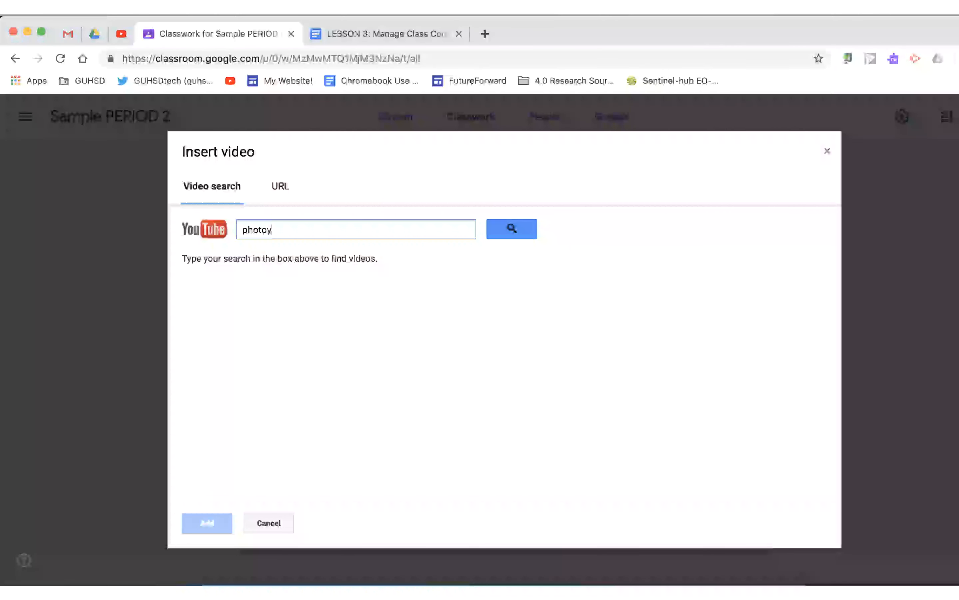
type("nthesis")
key("Return")
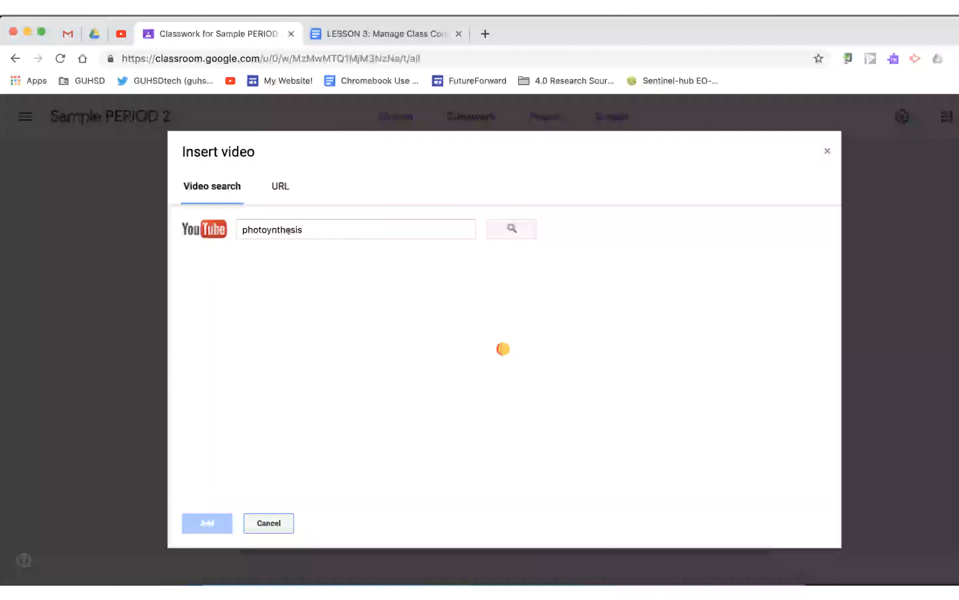
left_click(337, 302)
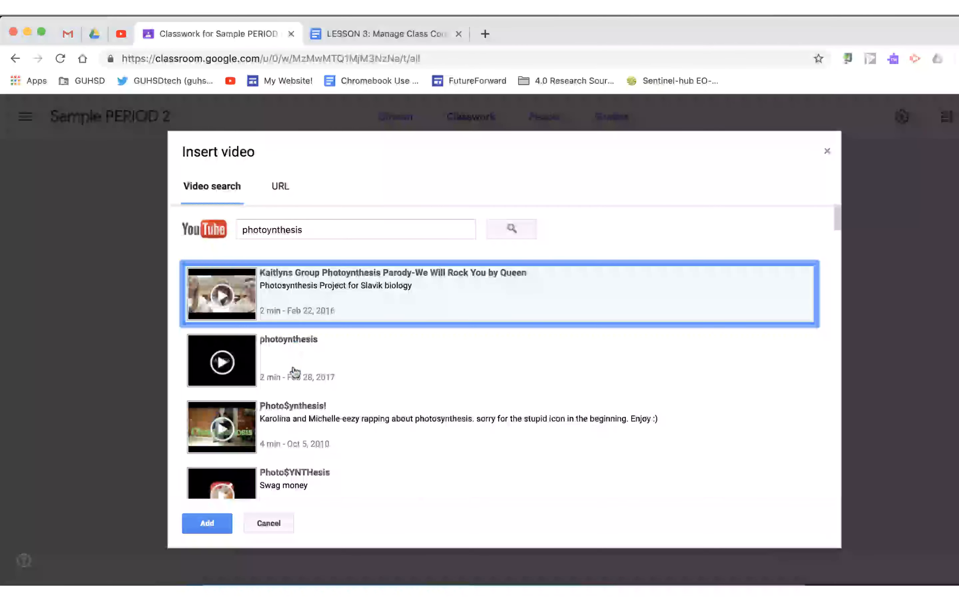
left_click(396, 369)
left_click(217, 519)
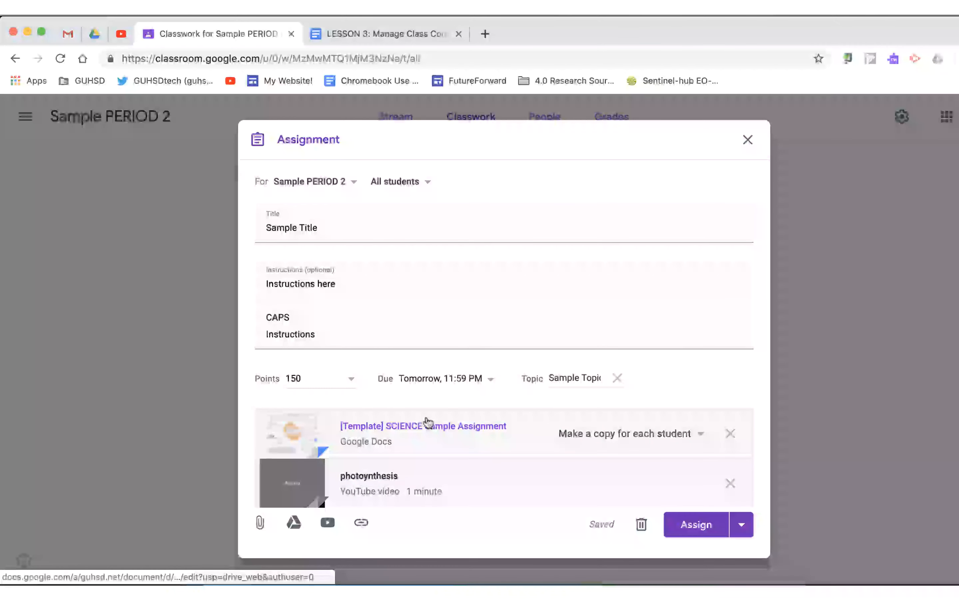
Open the Add link dialog and cancel it.
left_click(362, 522)
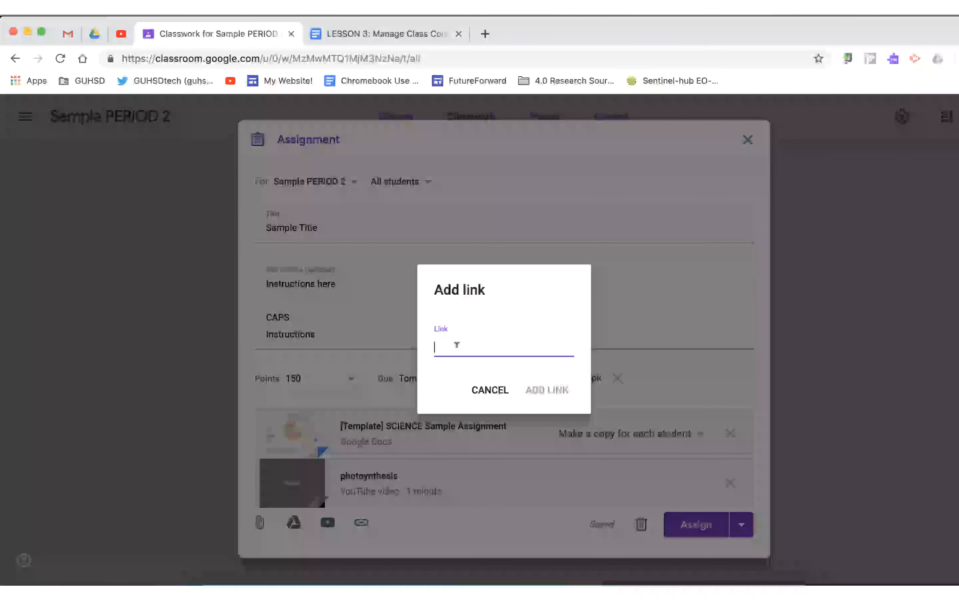
left_click(489, 390)
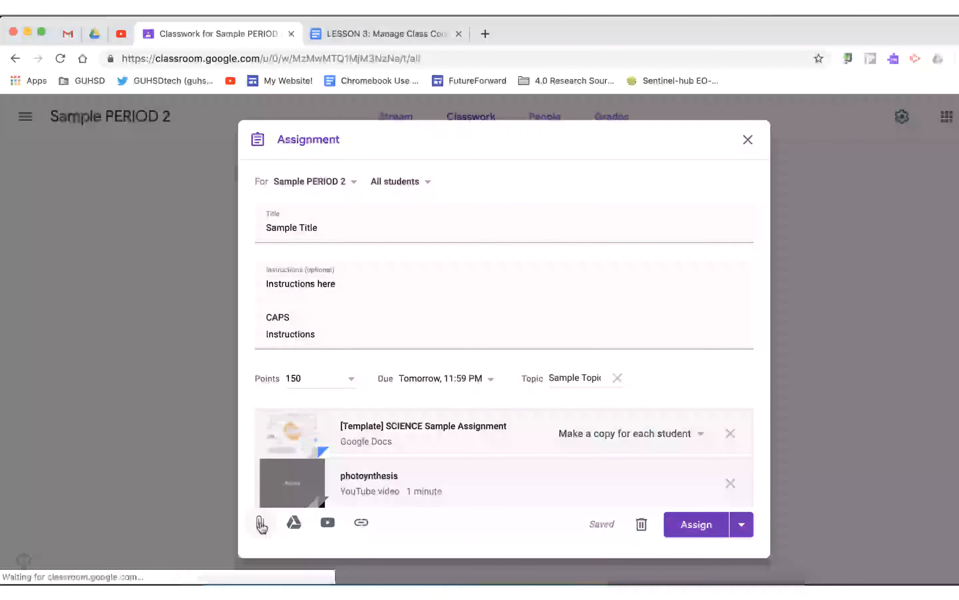
Publish the Sample Title assignment with Assign instead of uploading another file.
left_click(262, 523)
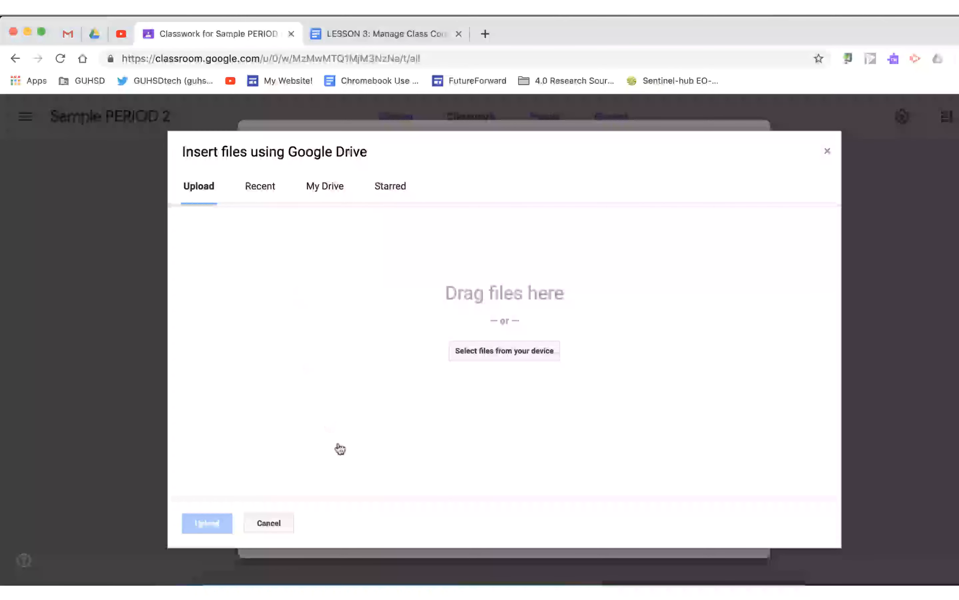
left_click(270, 524)
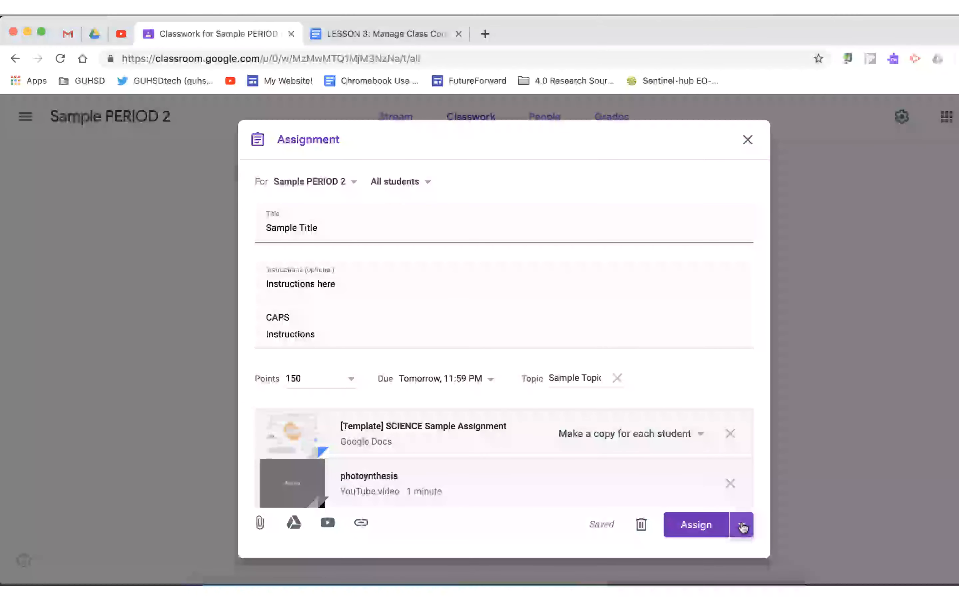
left_click(741, 525)
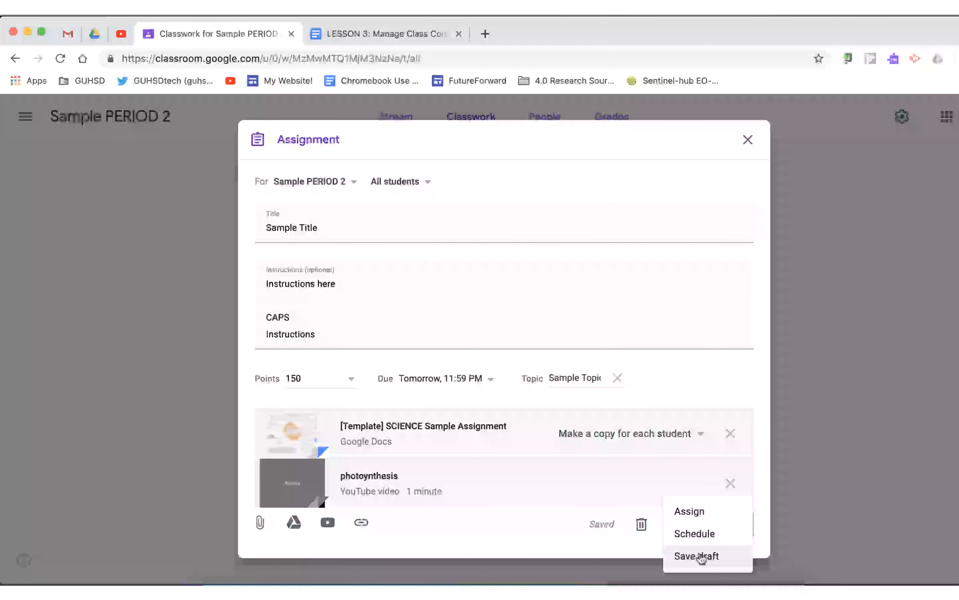
left_click(695, 512)
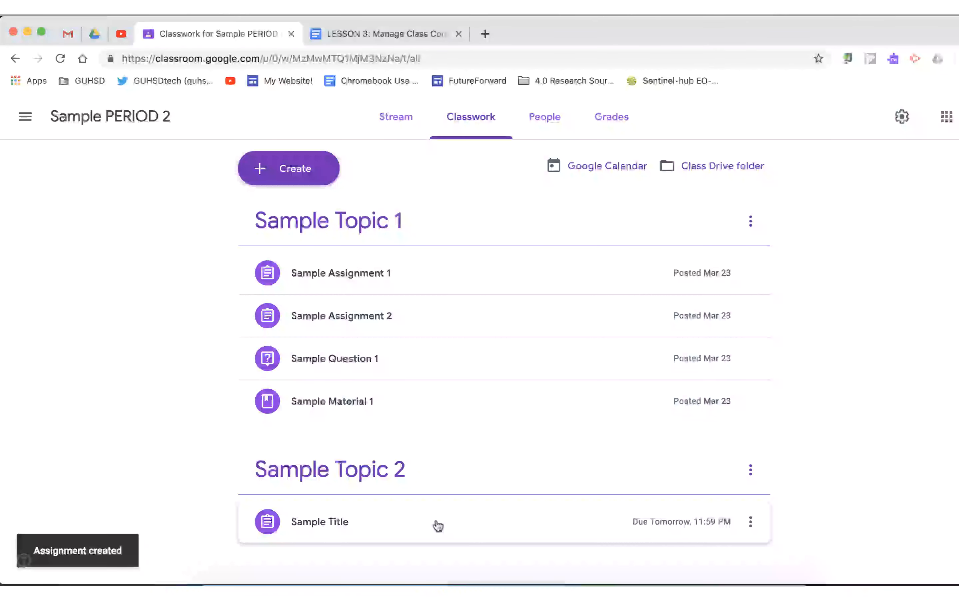
Expand and collapse each post in Sample Topic 1 to preview its details.
left_click(319, 175)
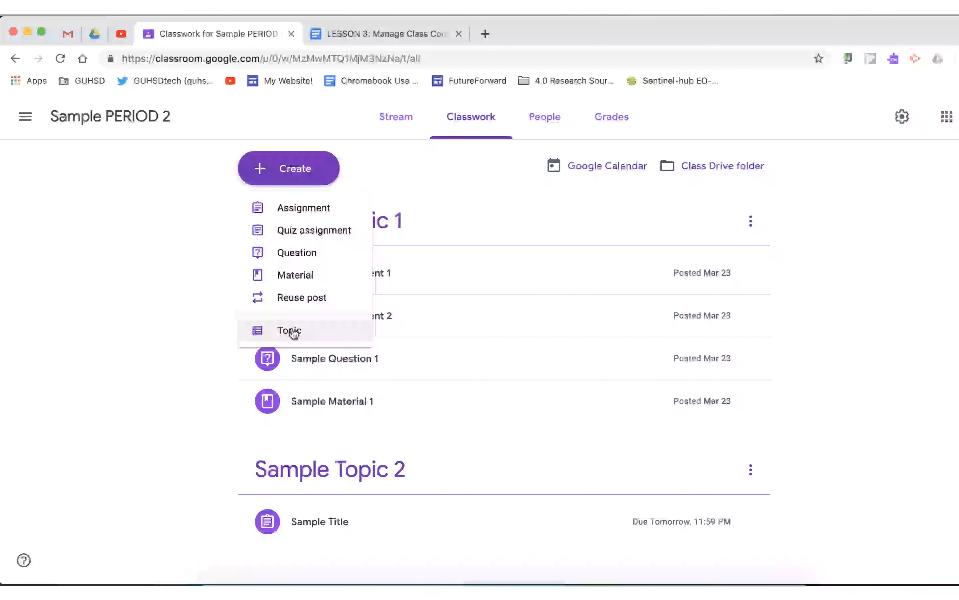
left_click(203, 374)
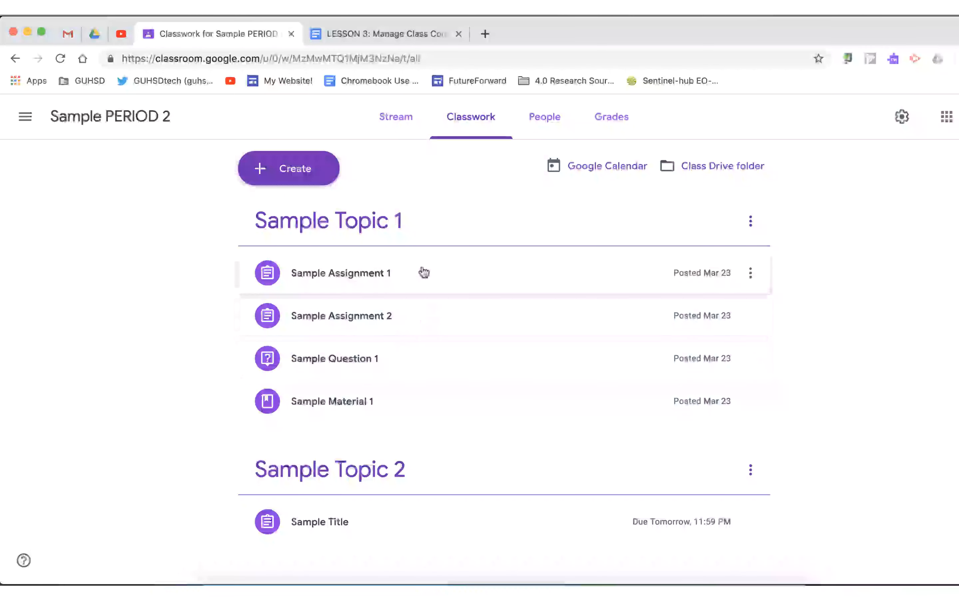
left_click(368, 266)
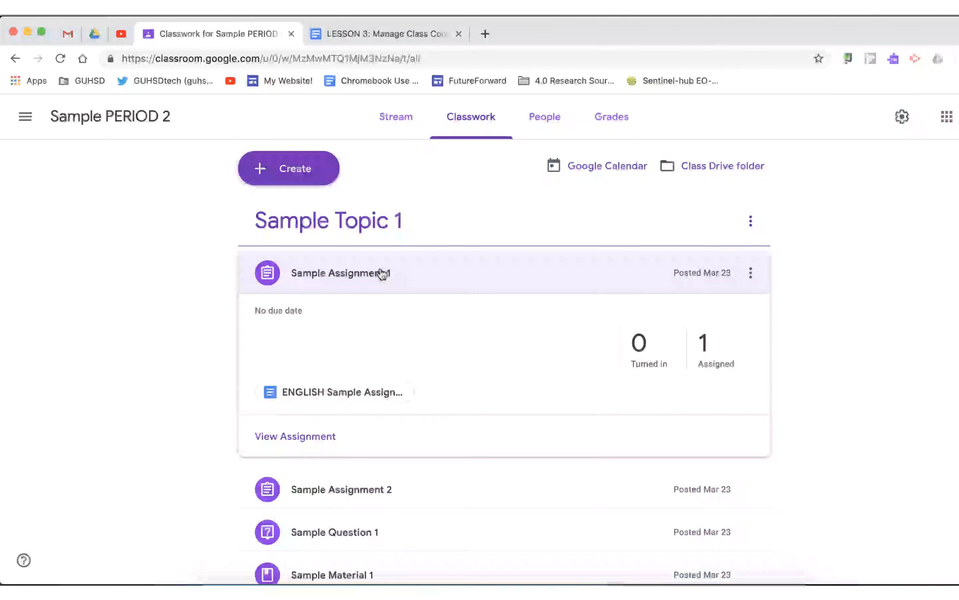
left_click(359, 281)
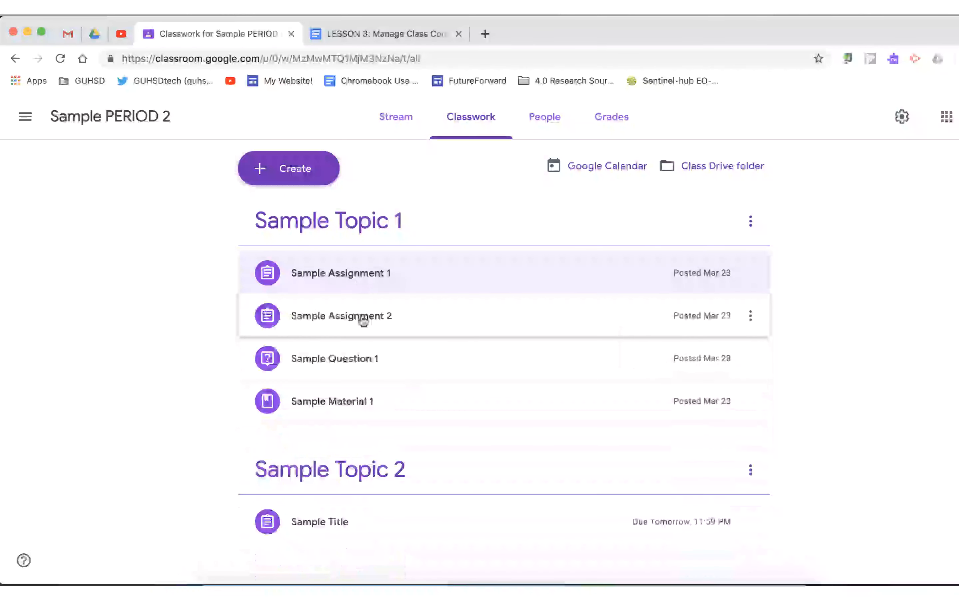
left_click(363, 321)
left_click(359, 320)
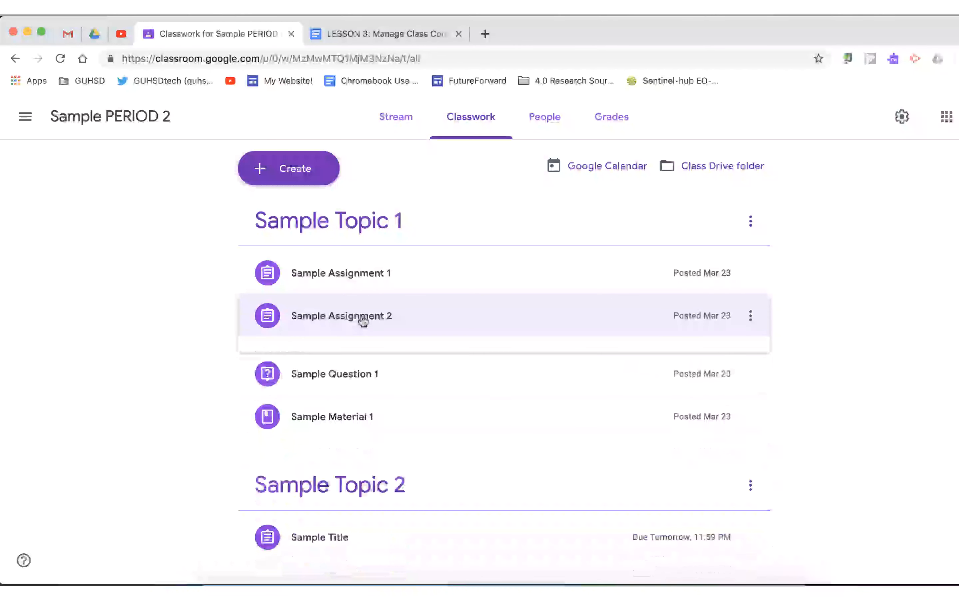
left_click(357, 365)
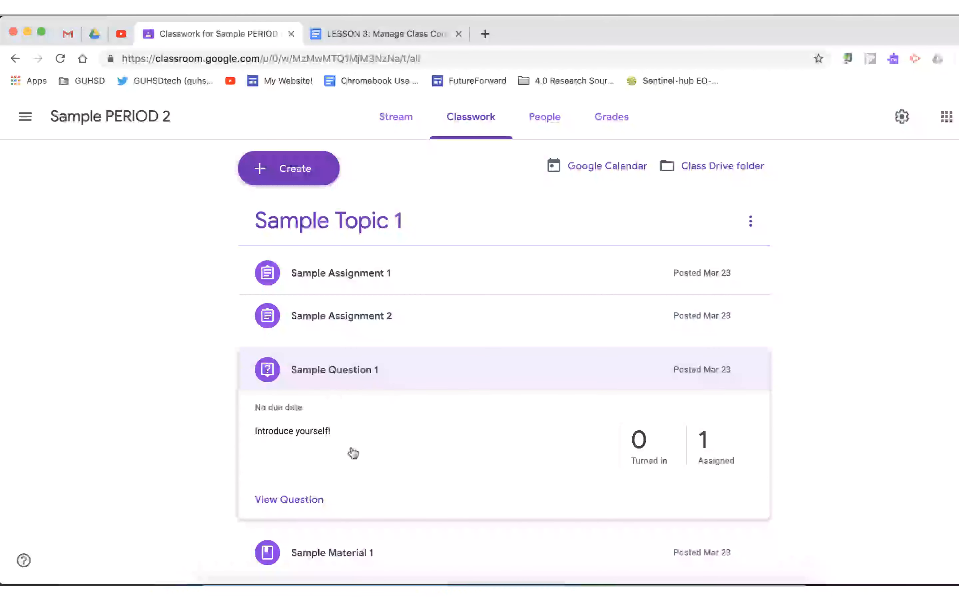
left_click(363, 371)
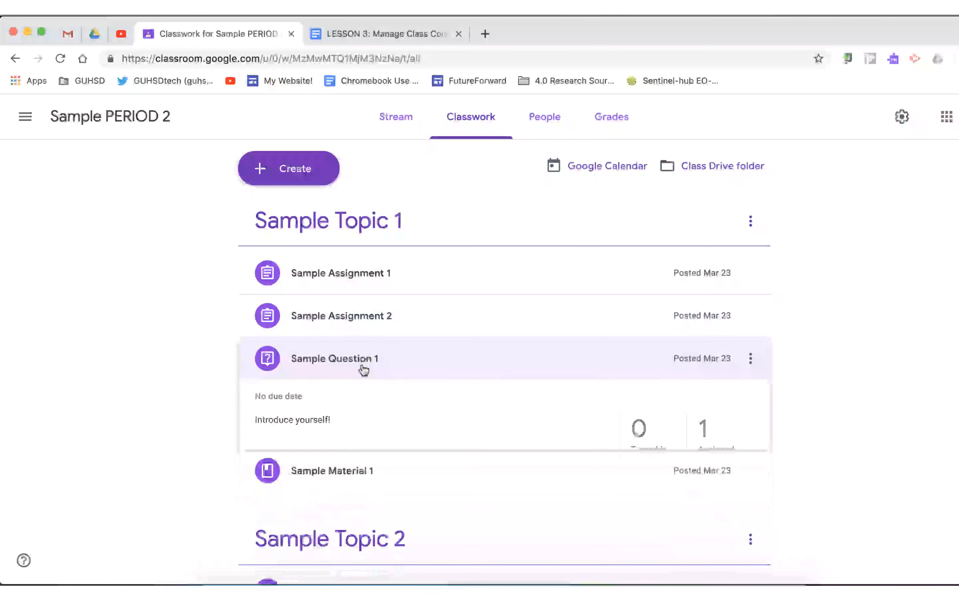
left_click(361, 408)
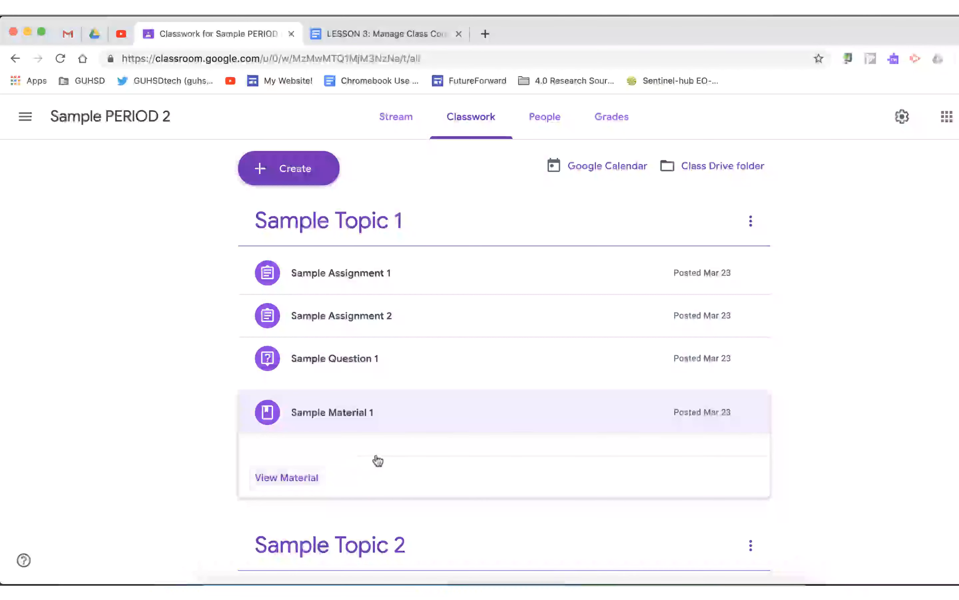
left_click(365, 404)
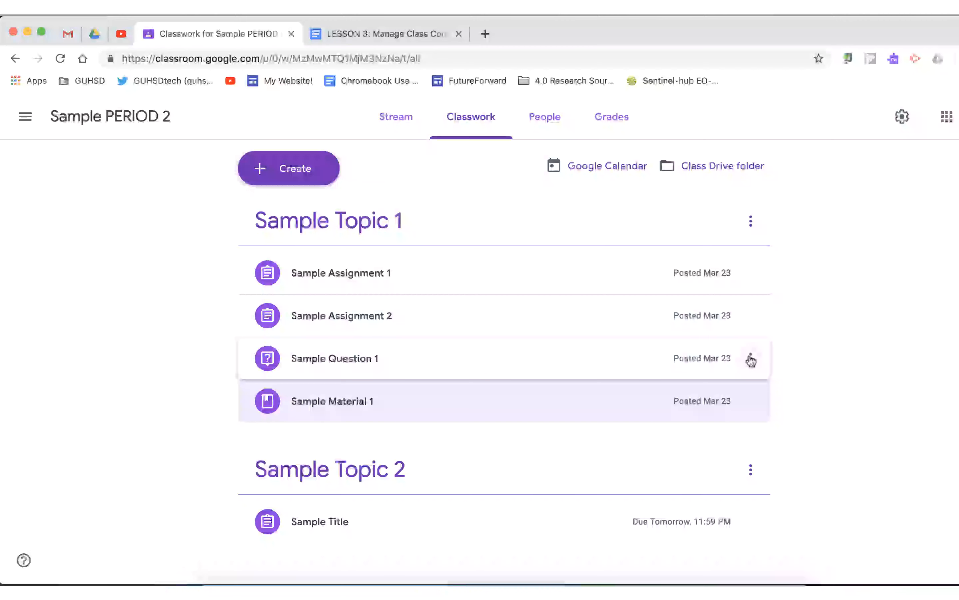
Reorder Sample Topic 1 so Sample Question 1 comes first and Sample Assignment 1 comes last.
left_click(750, 359)
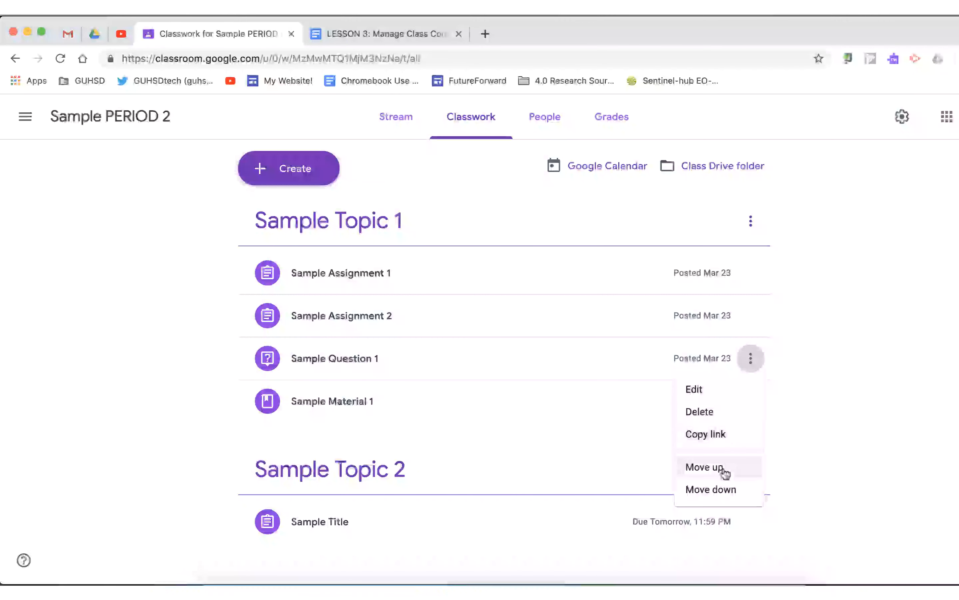
left_click(828, 396)
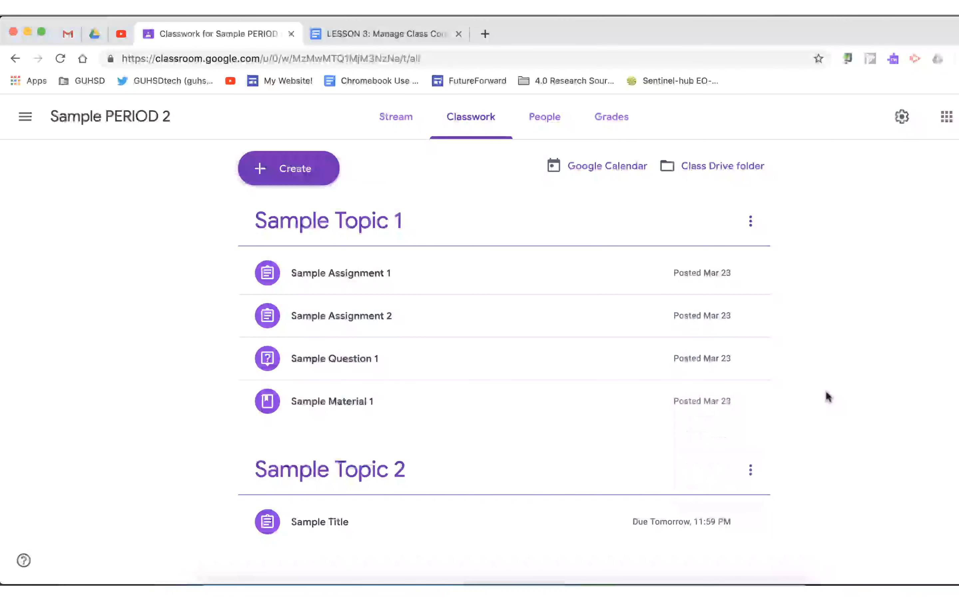
left_click_drag(588, 346, 568, 269)
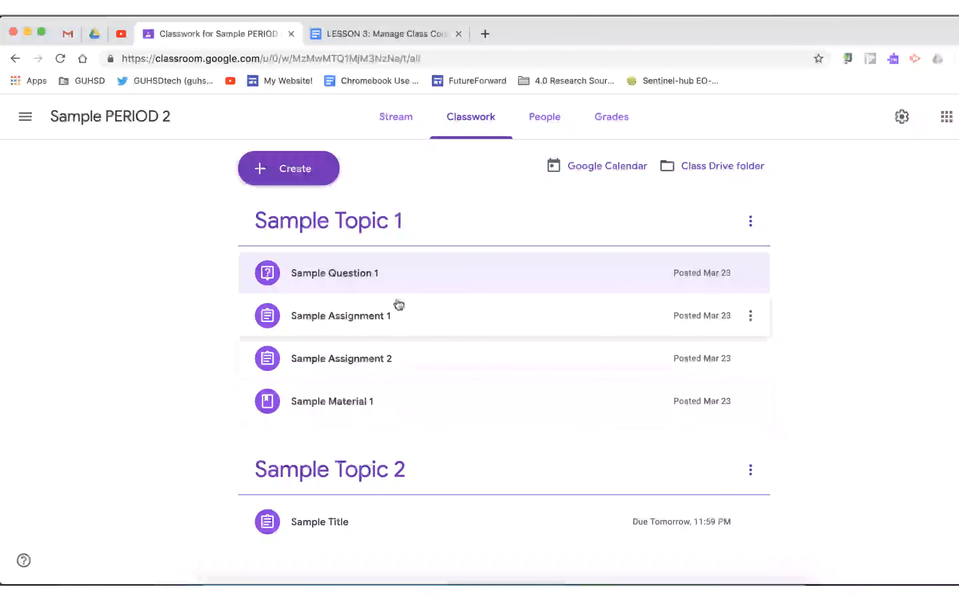
left_click_drag(388, 323, 364, 377)
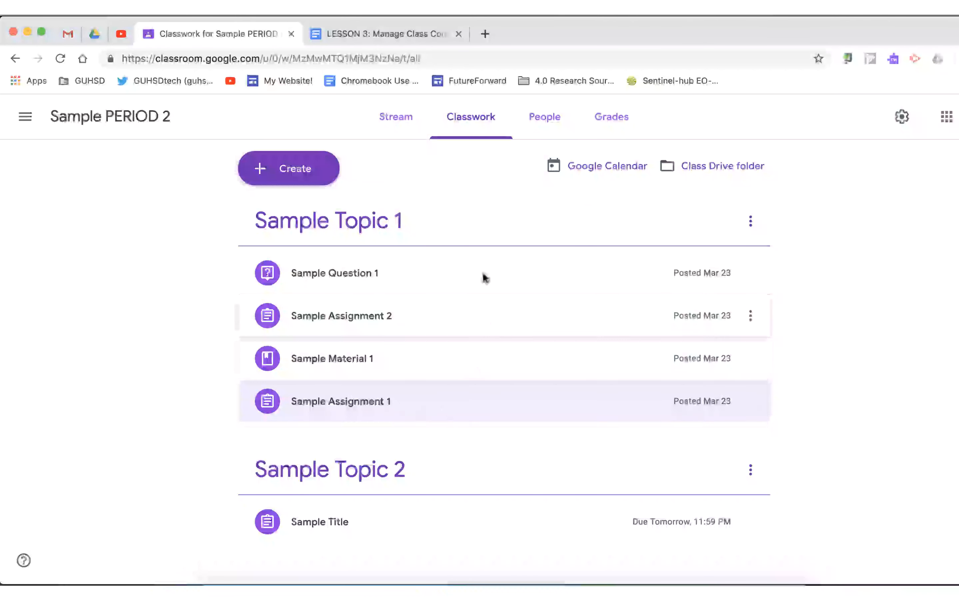
Move Sample Topic 2 above Sample Topic 1 on the Classwork page.
left_click_drag(477, 225, 450, 381)
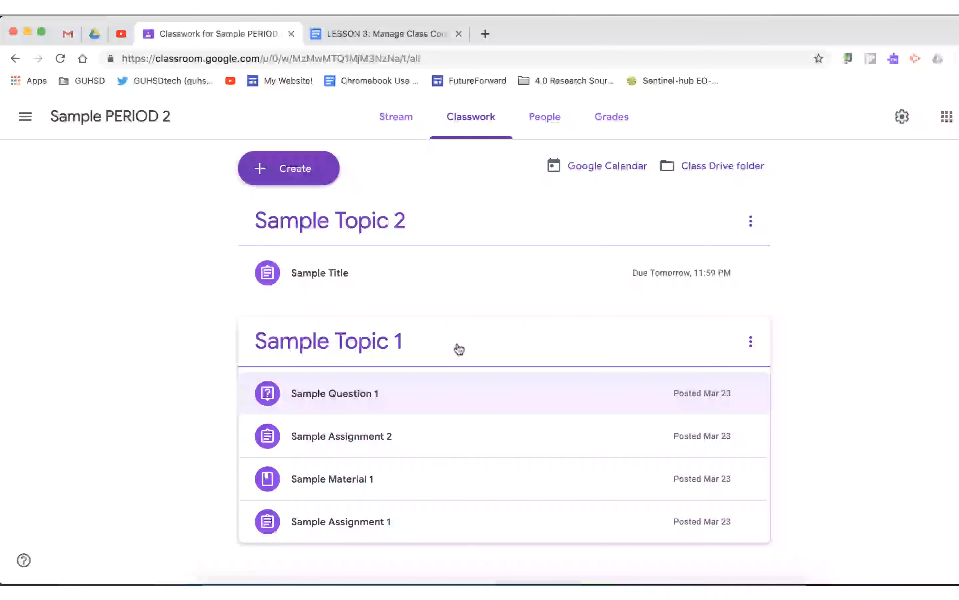
mouse_move(459, 349)
left_mouse_down()
mouse_move(464, 236)
mouse_move(454, 349)
left_mouse_up()
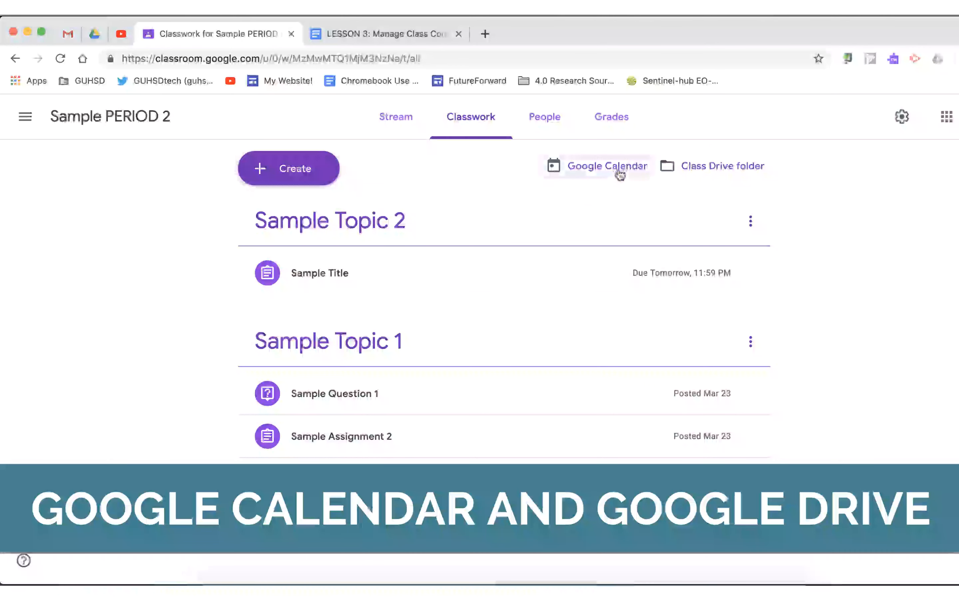
Open the class's Google Calendar to view the week, then return to the Classwork page.
left_click(620, 174)
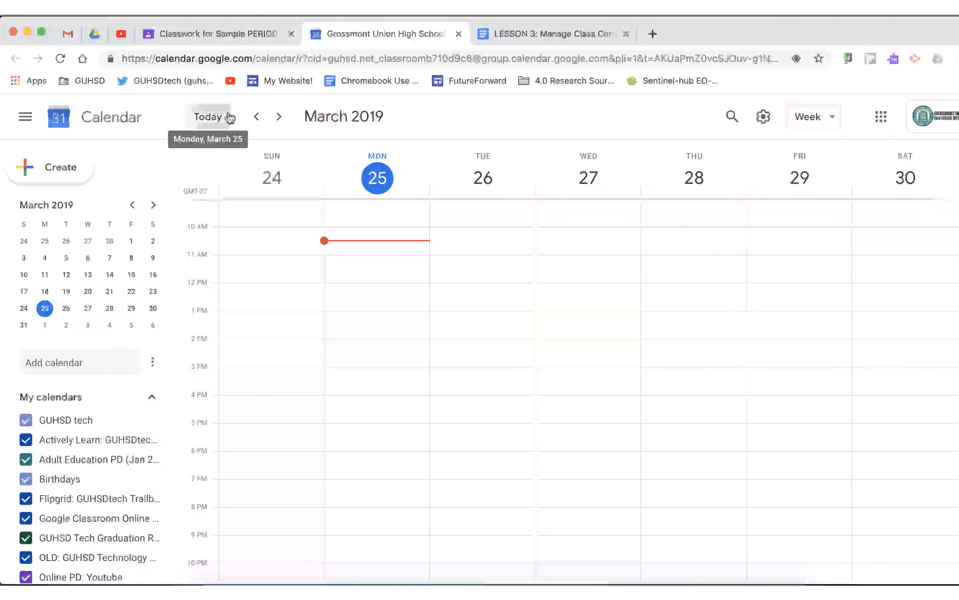
scroll(66, 462, "down", 4)
scroll(68, 464, "up", 4)
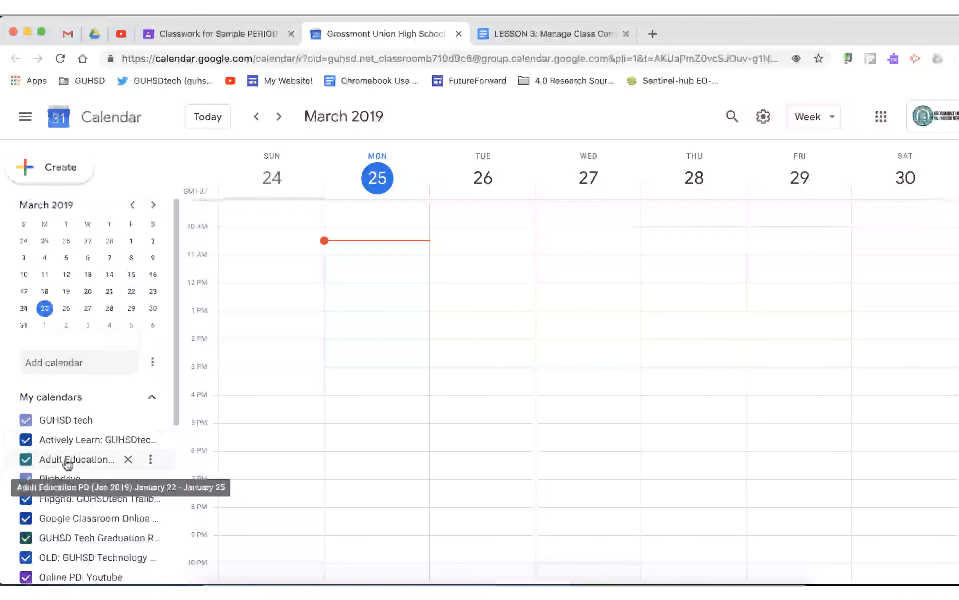
left_click(278, 35)
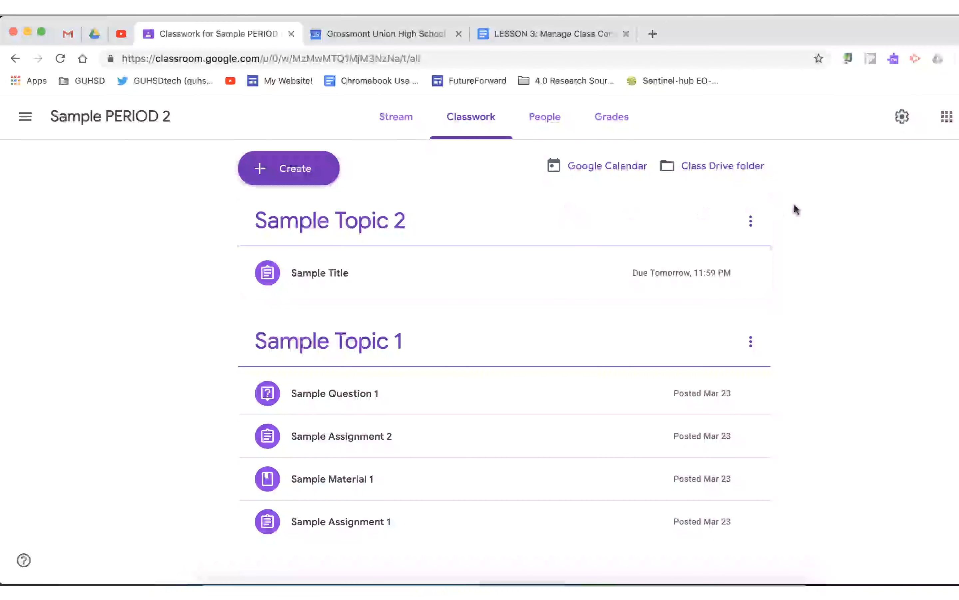
Open the Class Drive folder and browse the Classroom folder's list of class folders.
left_click(715, 170)
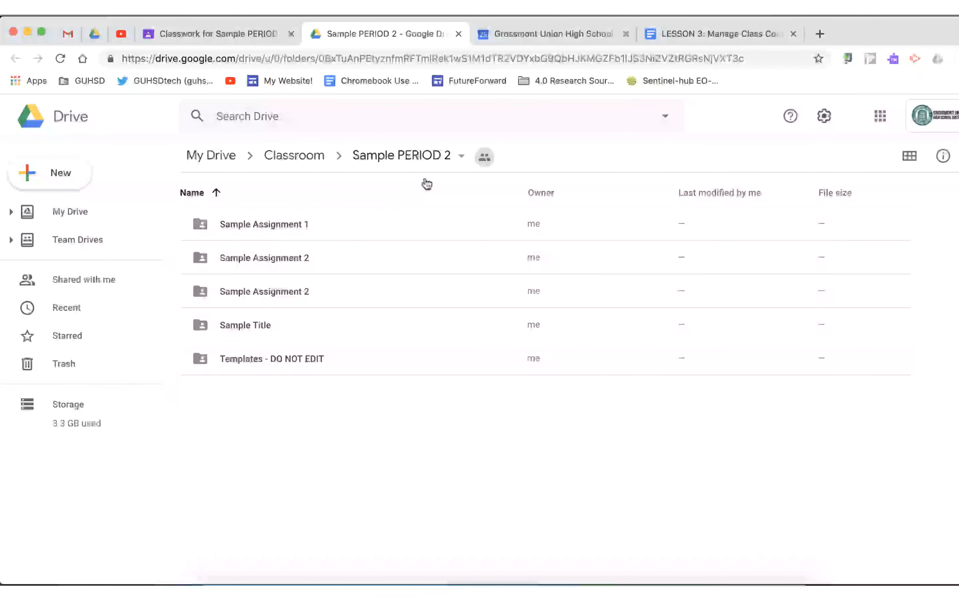
left_click(286, 155)
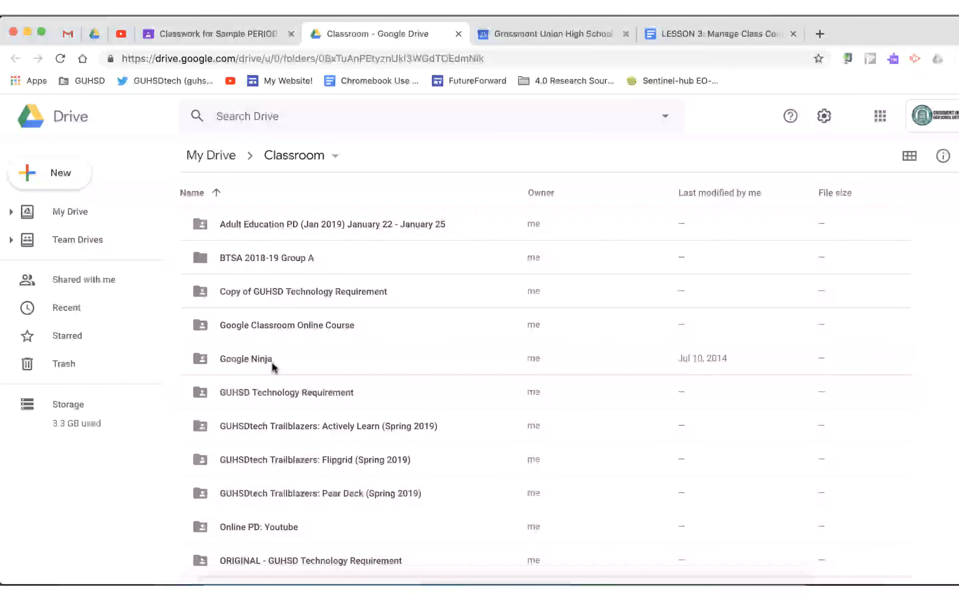
scroll(274, 367, "down", 1)
scroll(273, 367, "up", 1)
scroll(300, 319, "down", 5)
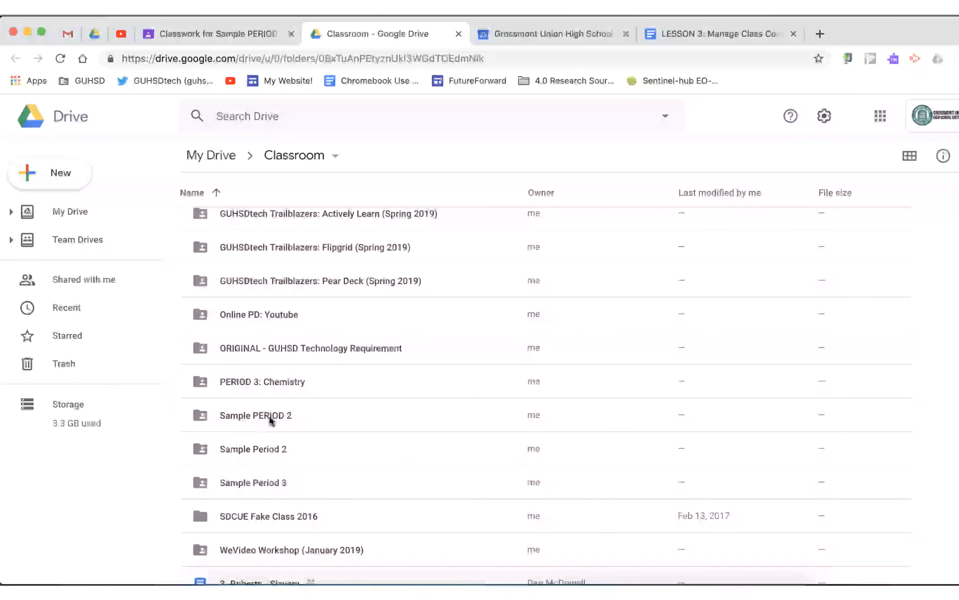
Open the Sample Assignment 1 folder inside Sample PERIOD 2, then go back to the Classwork page.
double_click(273, 414)
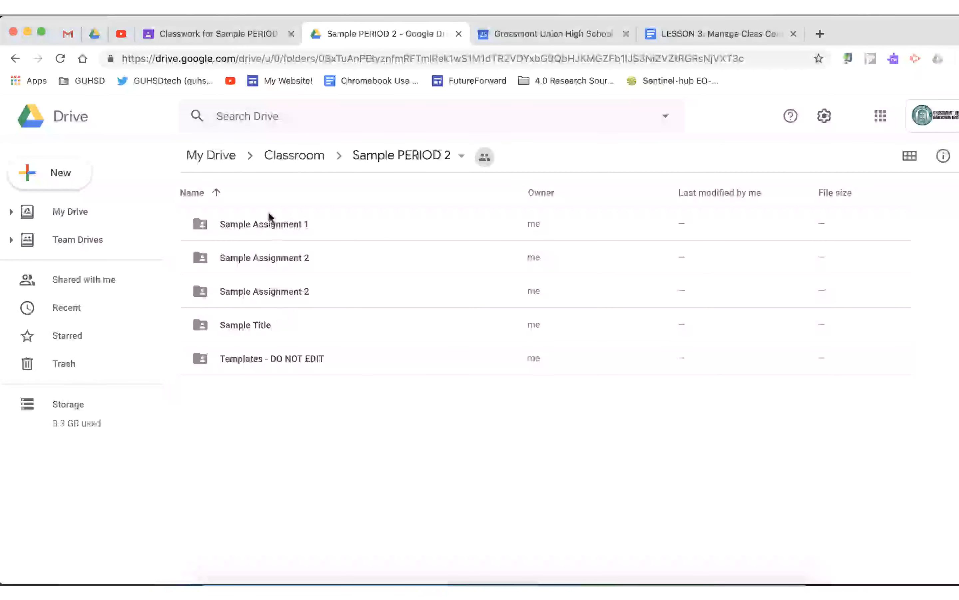
double_click(271, 223)
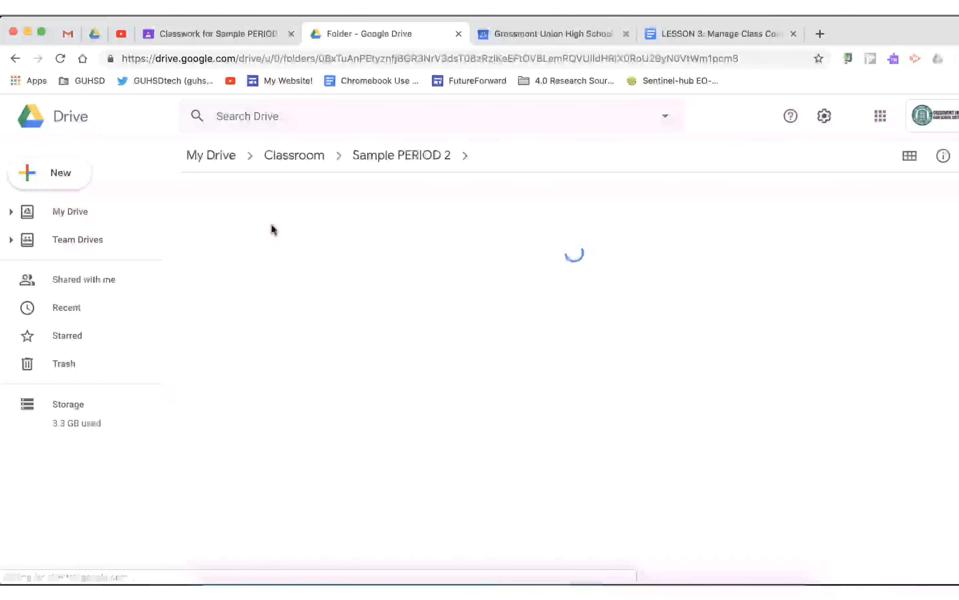
left_click(252, 228)
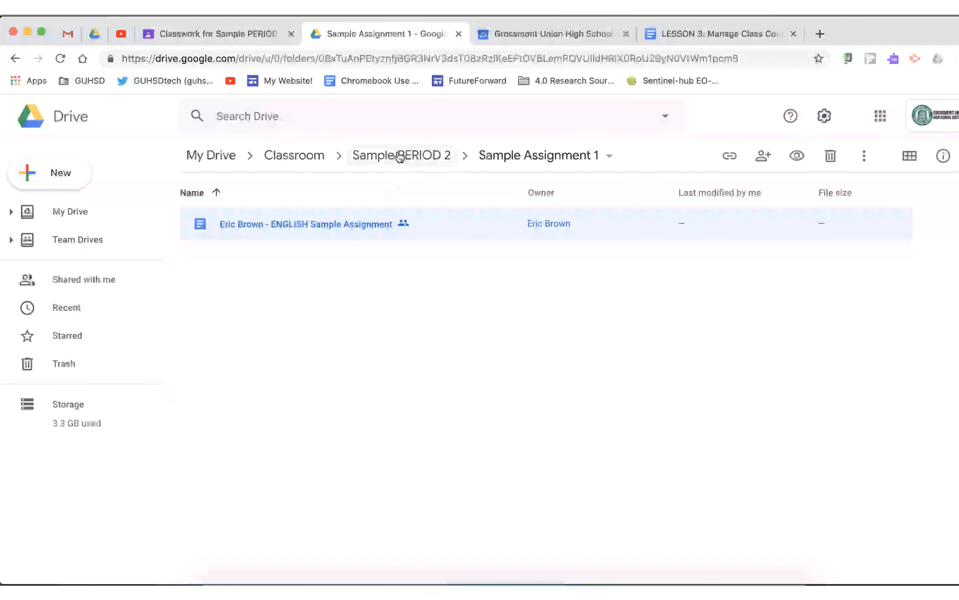
left_click(297, 154)
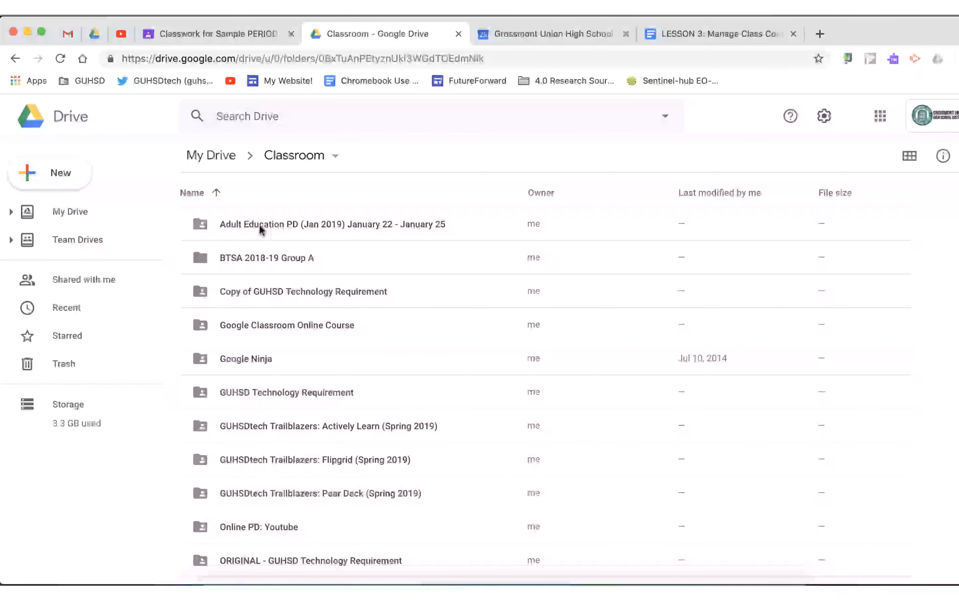
left_click(257, 33)
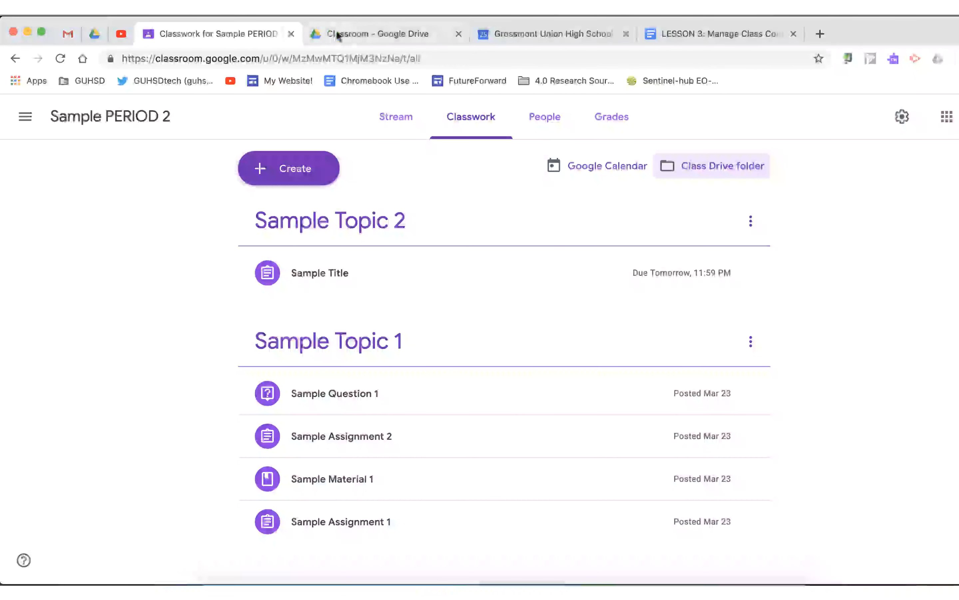